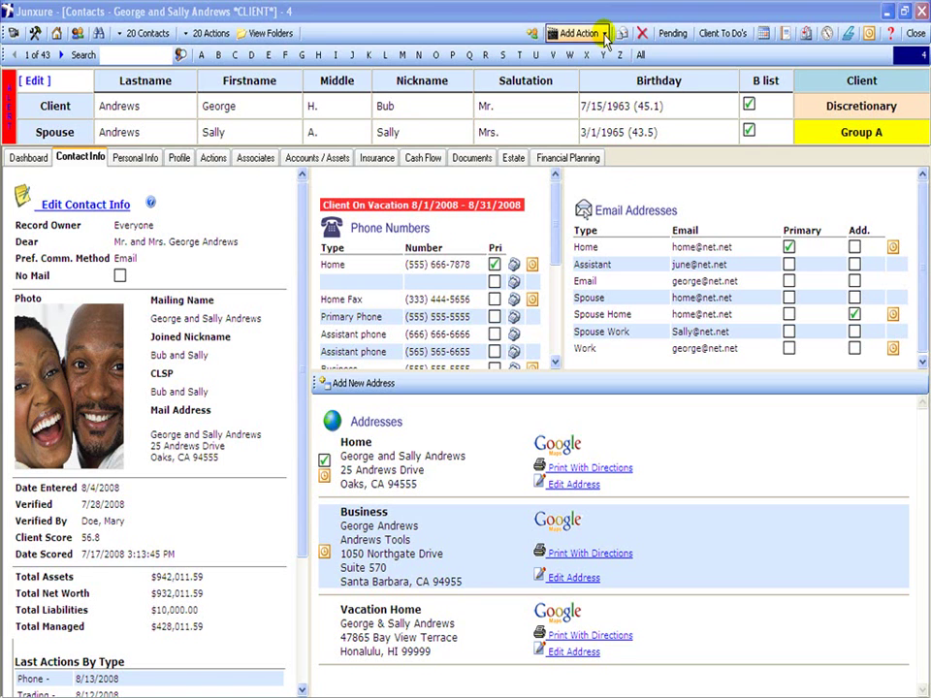
- Add a Phone action without a template to the open client record and close the action window
left_click(604, 35)
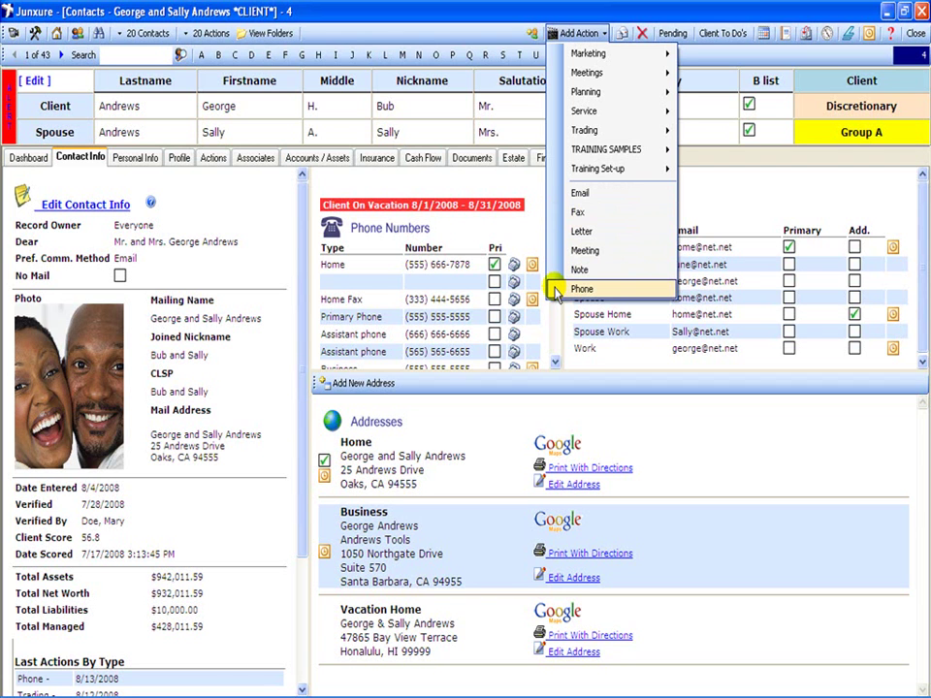
left_click(556, 290)
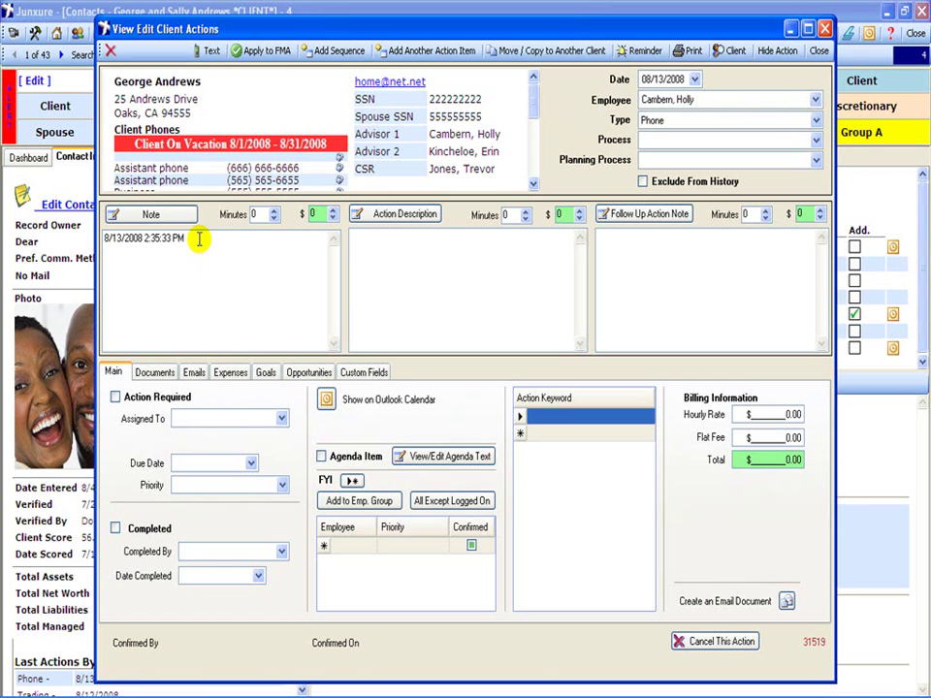
left_click(819, 50)
- Add a client action from the Marketing category's "Seminar f/u call" template
left_click(604, 34)
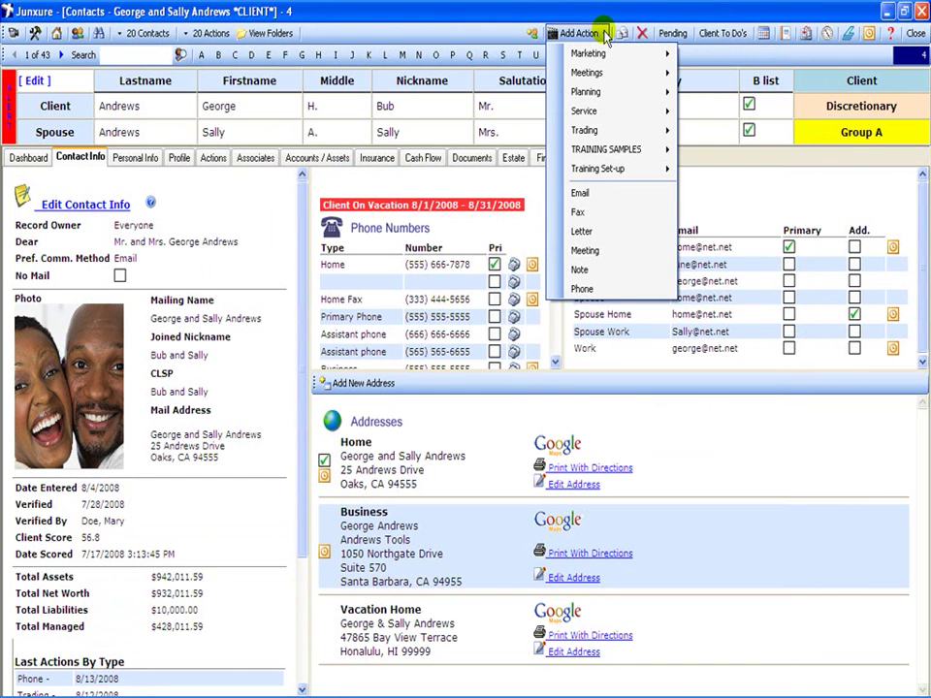
mouse_move(598, 56)
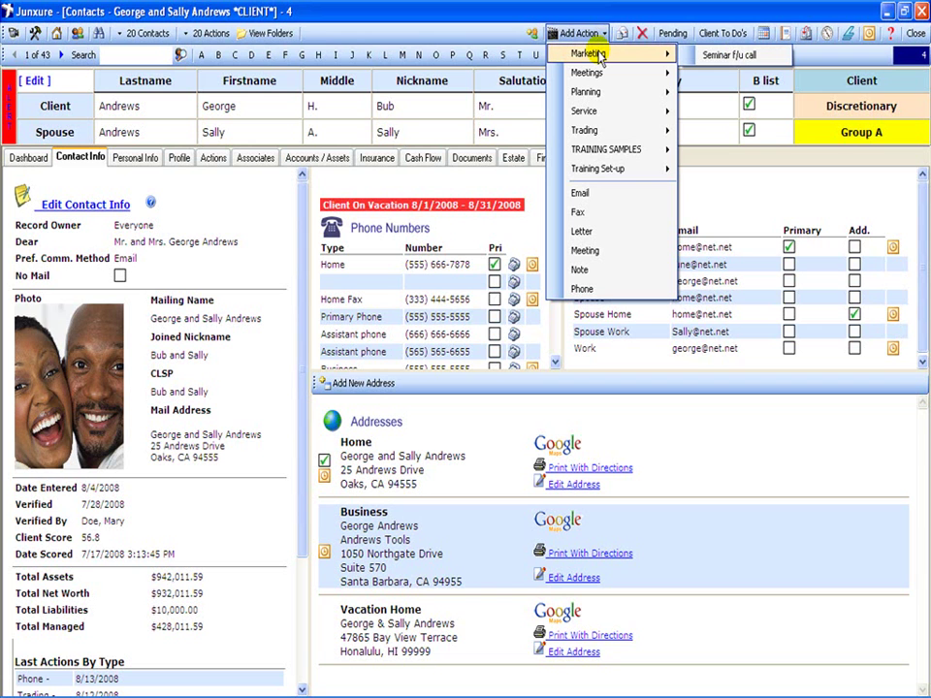
left_click(726, 55)
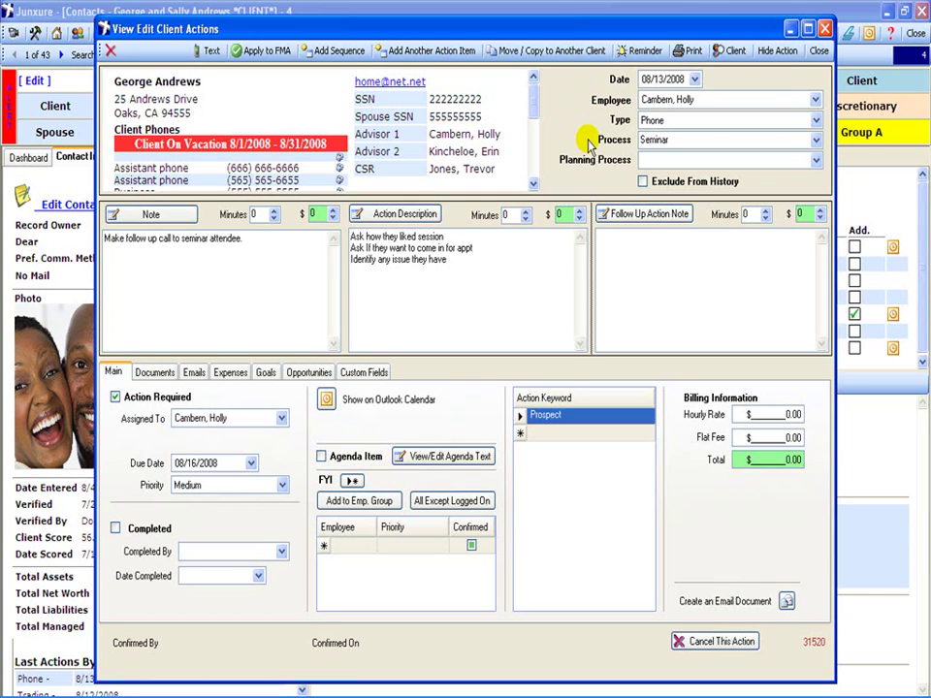
- Review the Type, Process and Action Keyword choices of the seminar follow-up action and close its window
left_click(814, 121)
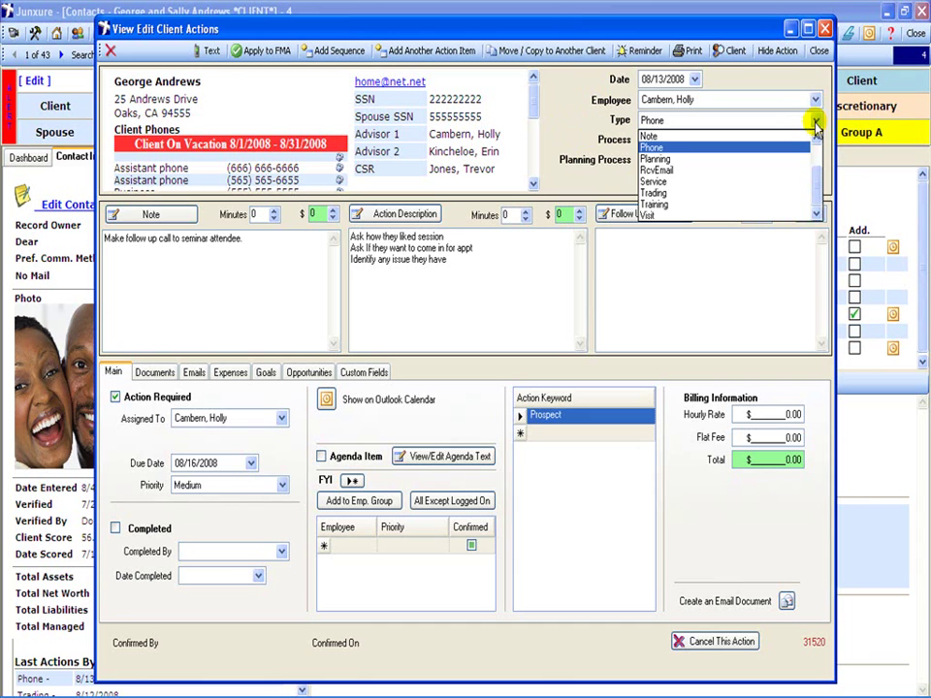
left_click(815, 124)
left_click(815, 139)
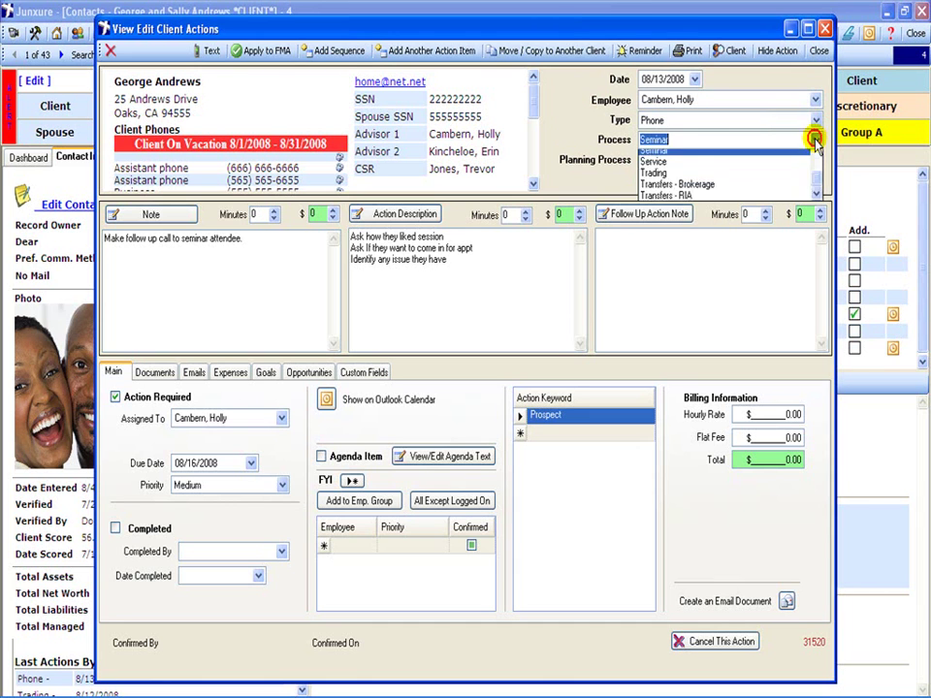
left_click(813, 139)
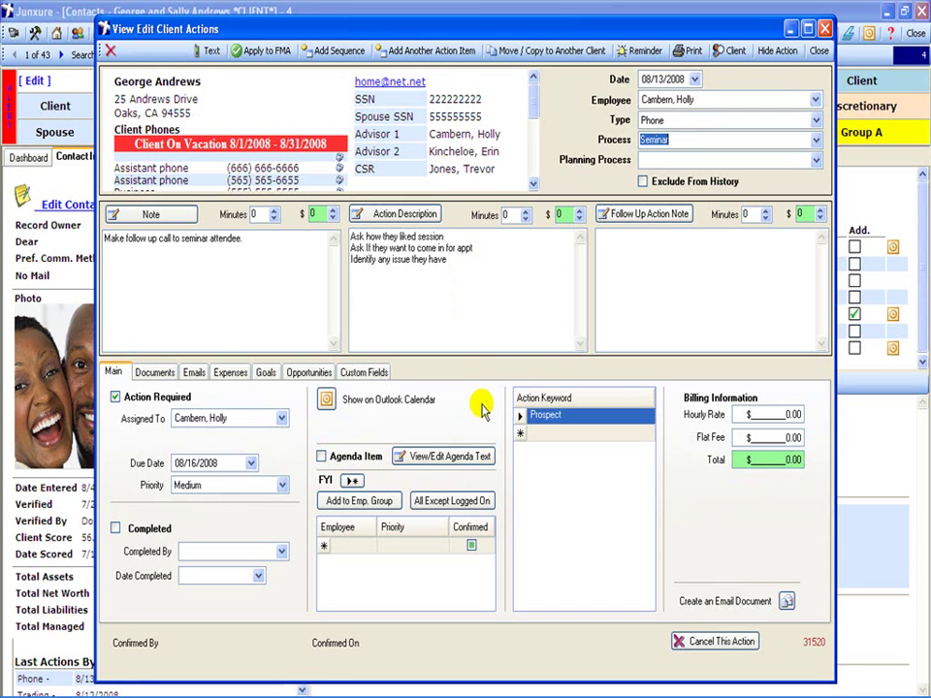
left_click(600, 415)
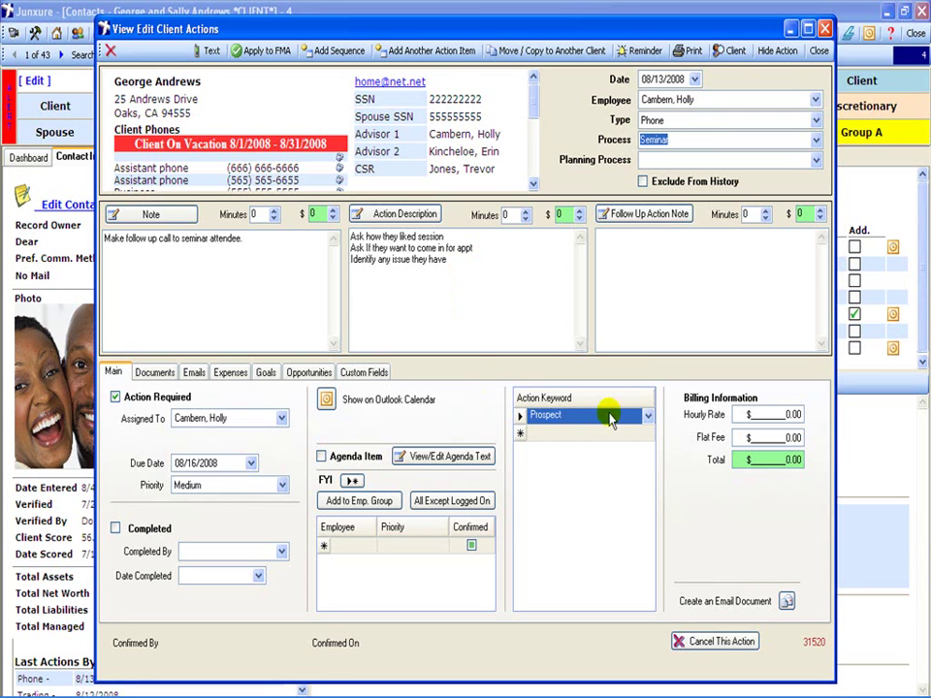
left_click(648, 415)
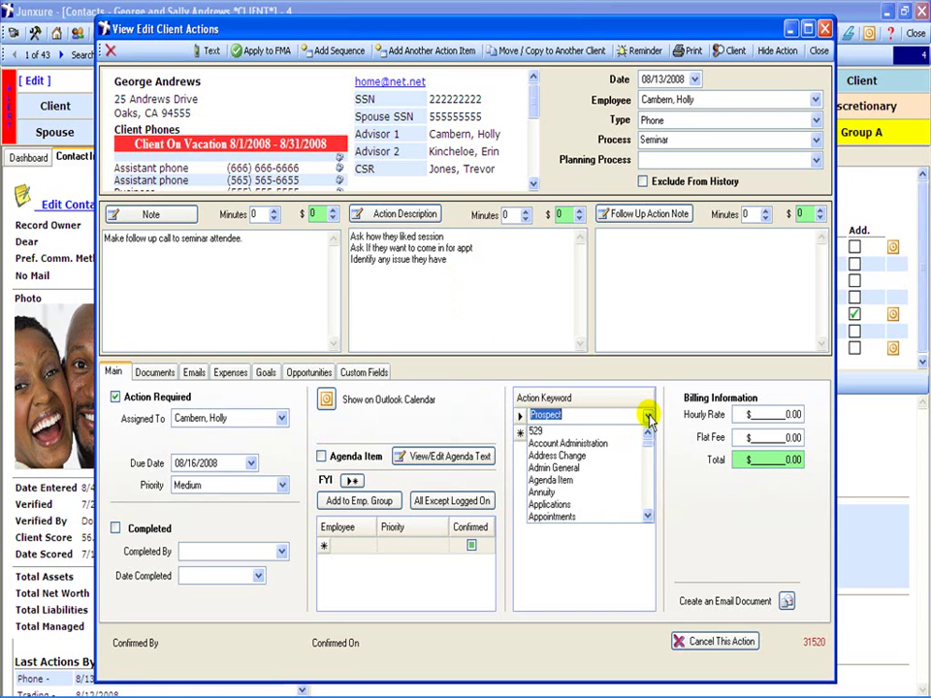
left_click(648, 415)
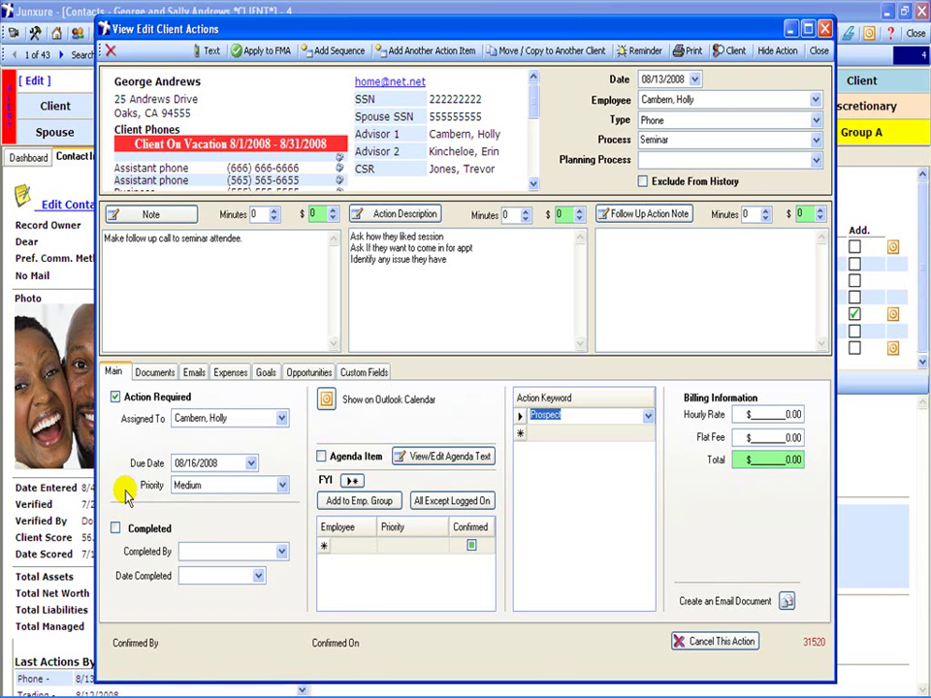
left_click(819, 54)
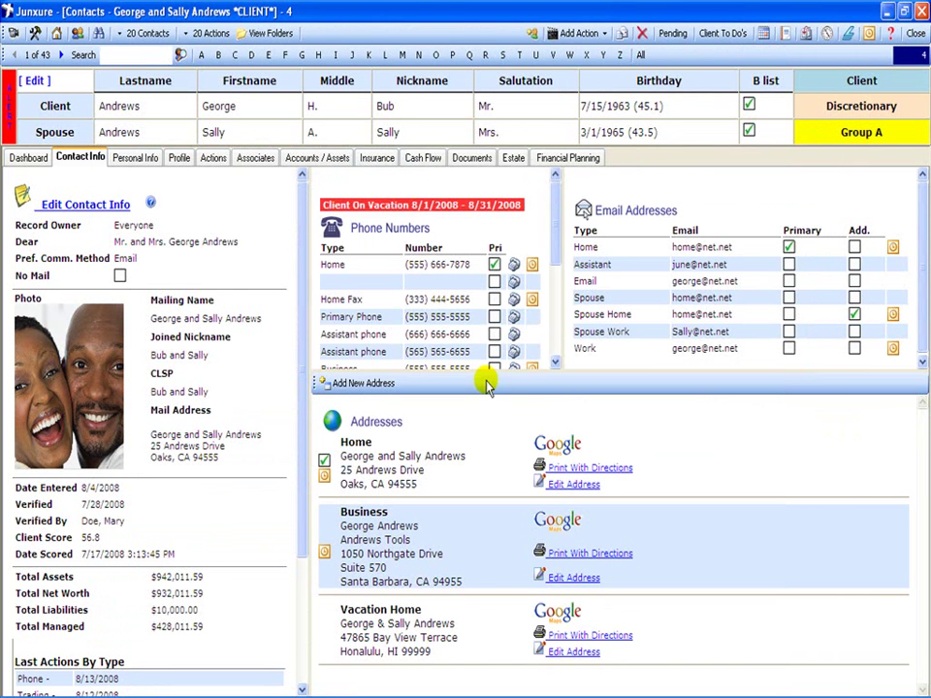
- Open List Data Maintenance in System Setup and view the descriptions of Action Template Categories and Action Templates
left_click(57, 36)
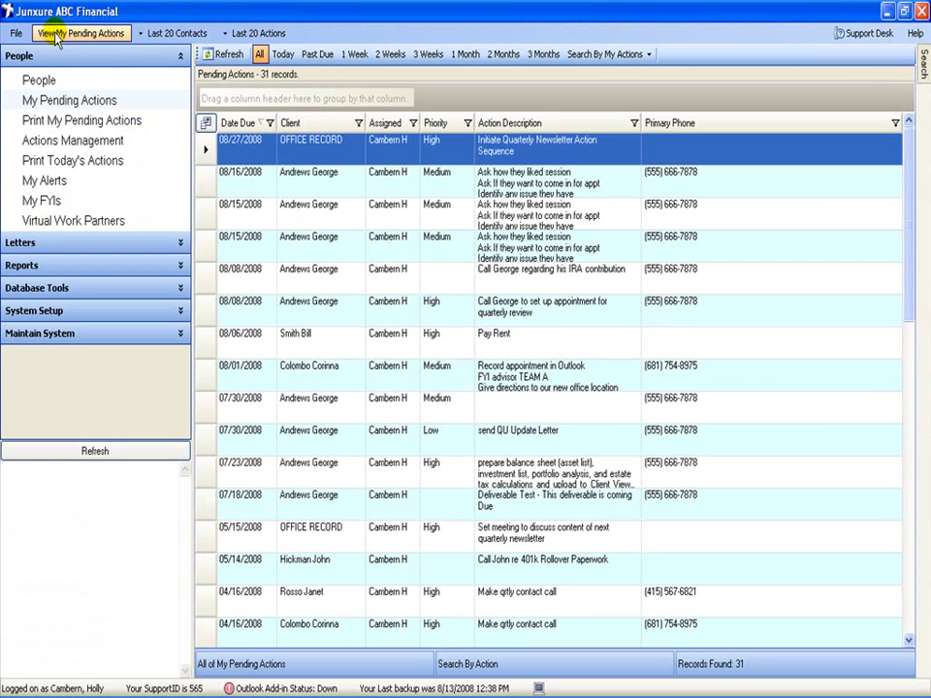
left_click(41, 310)
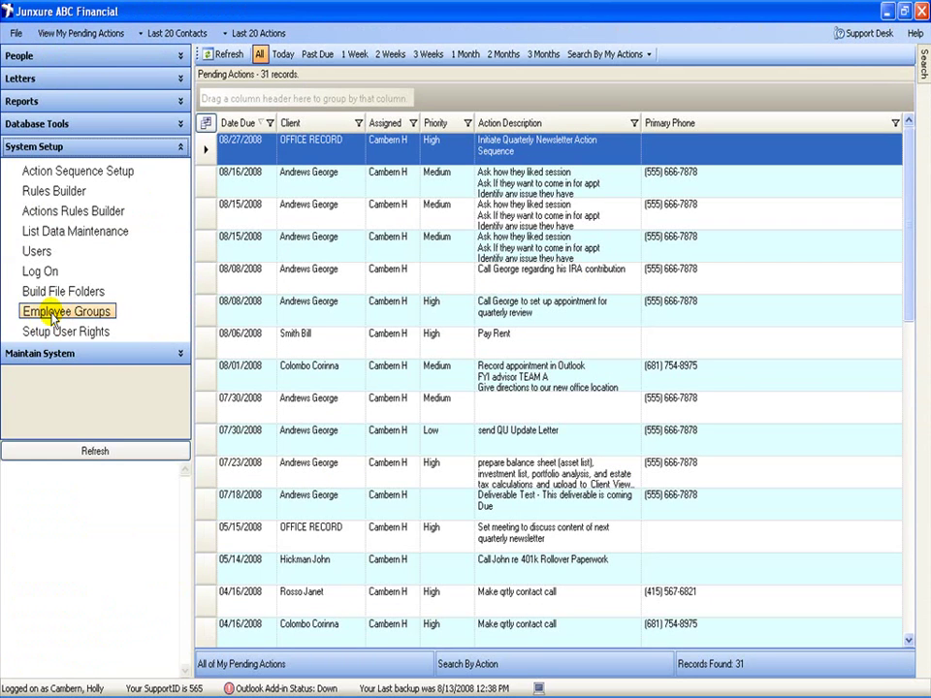
left_click(75, 230)
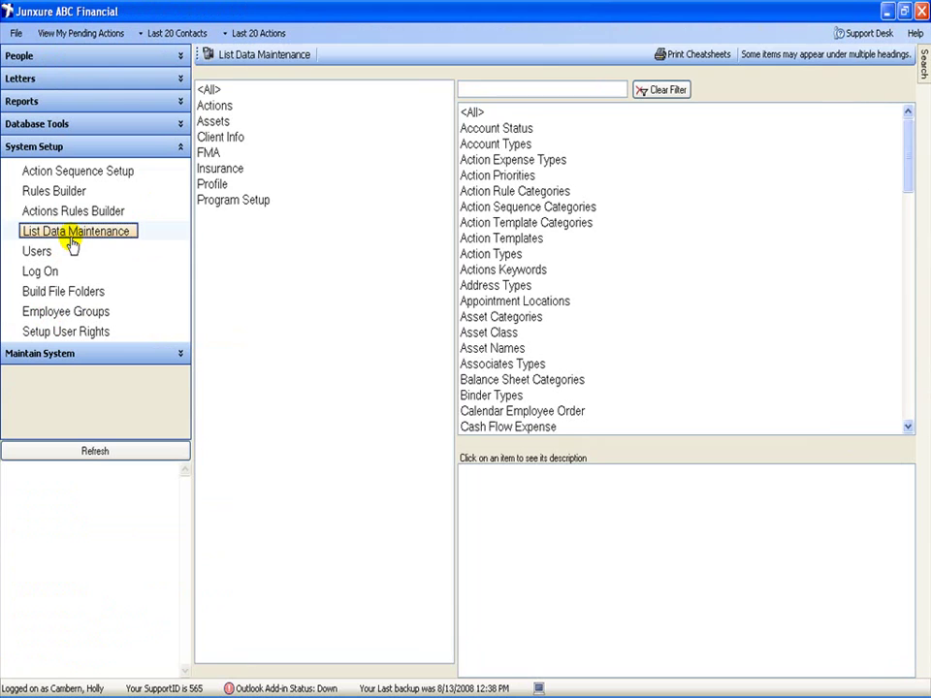
mouse_move(908, 150)
left_mouse_down()
mouse_move(893, 246)
mouse_move(892, 391)
mouse_move(908, 297)
mouse_move(908, 149)
mouse_move(924, 144)
left_mouse_up()
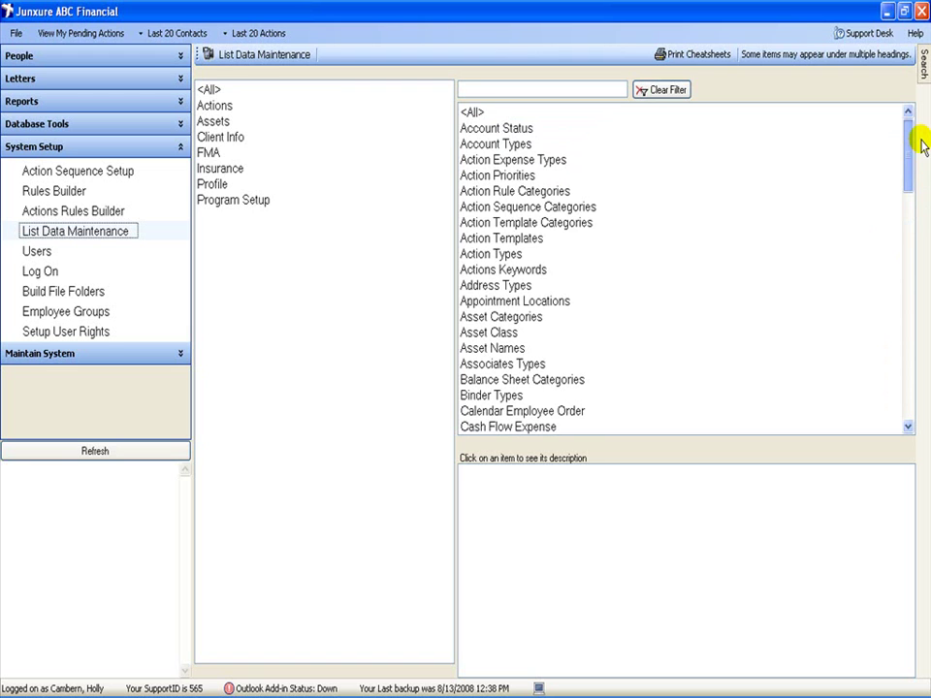
left_click(466, 222)
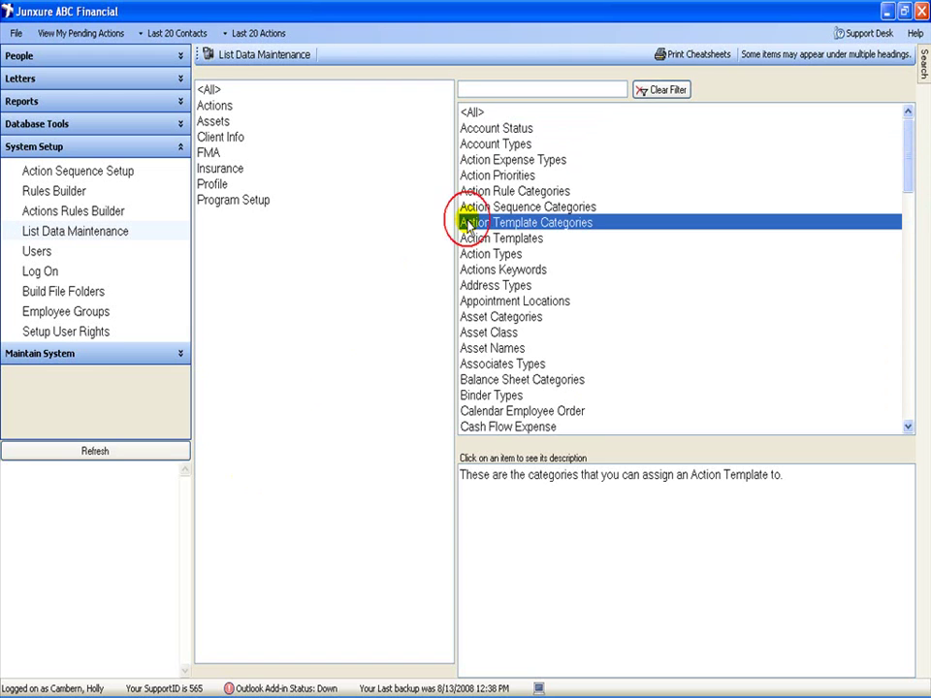
left_click(466, 239)
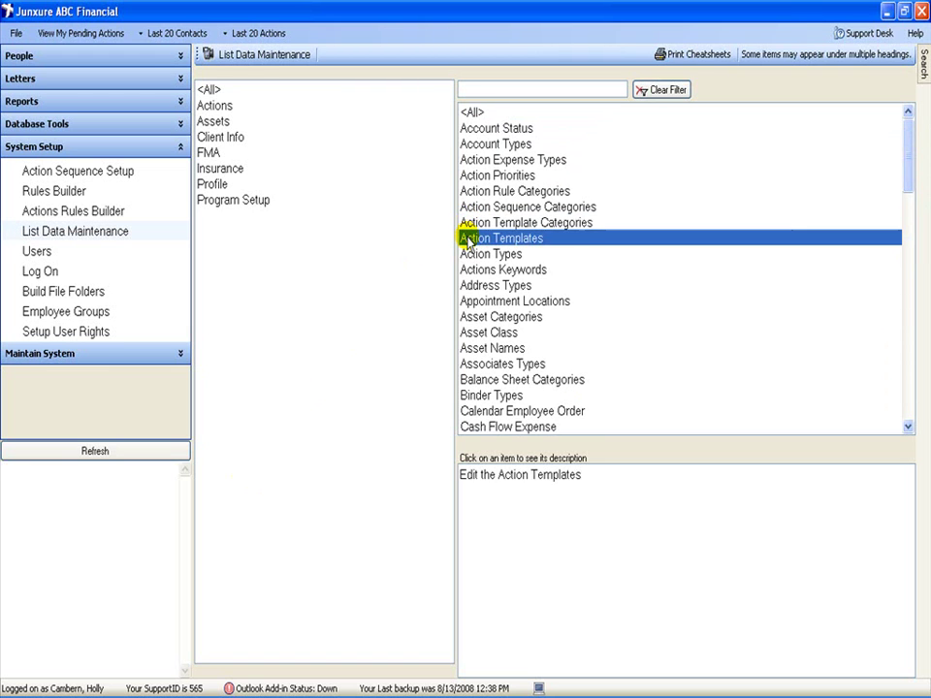
- Add a category named "Video Test" to the Action Template Categories list and close the list
left_click(479, 224)
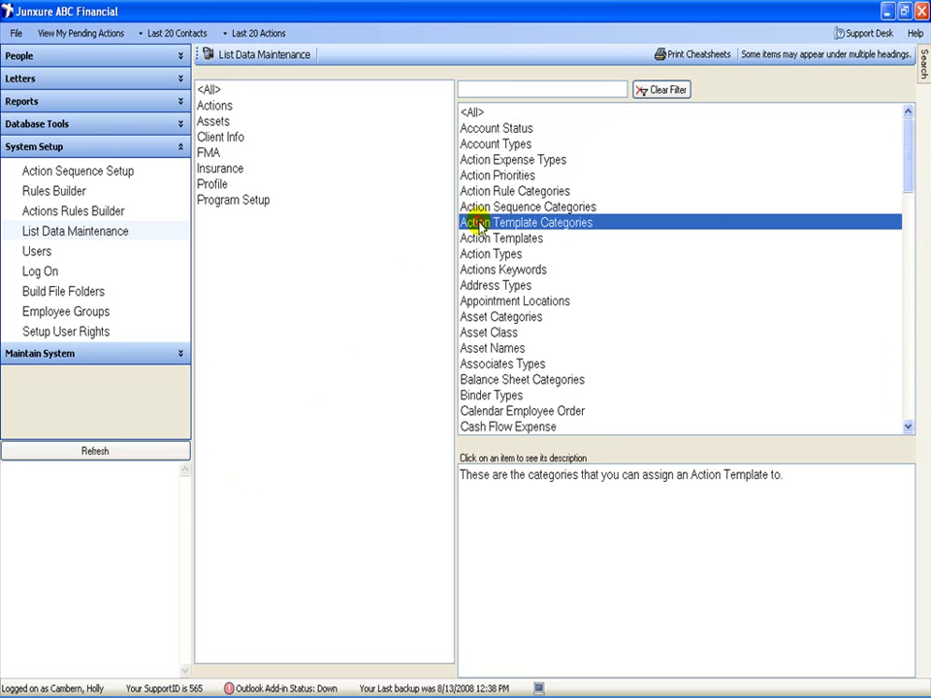
double_click(479, 225)
left_click(280, 308)
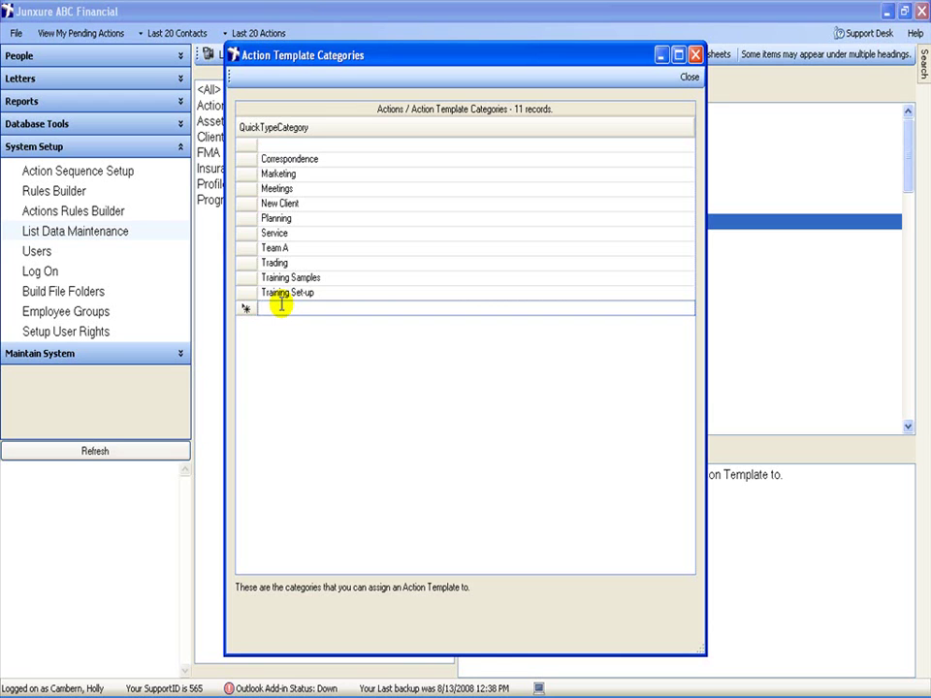
type("Video T")
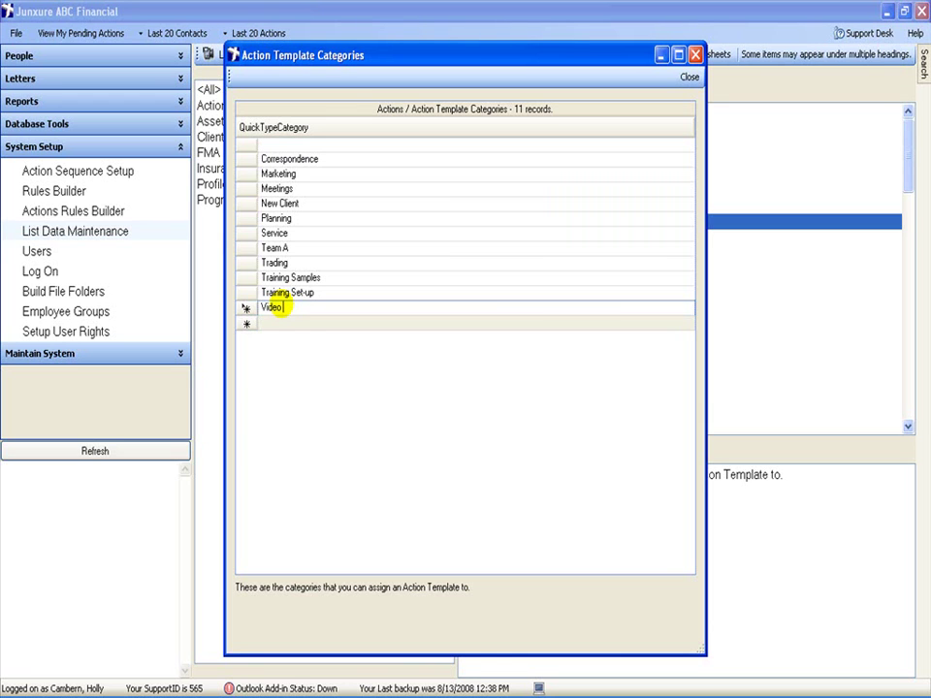
type("est")
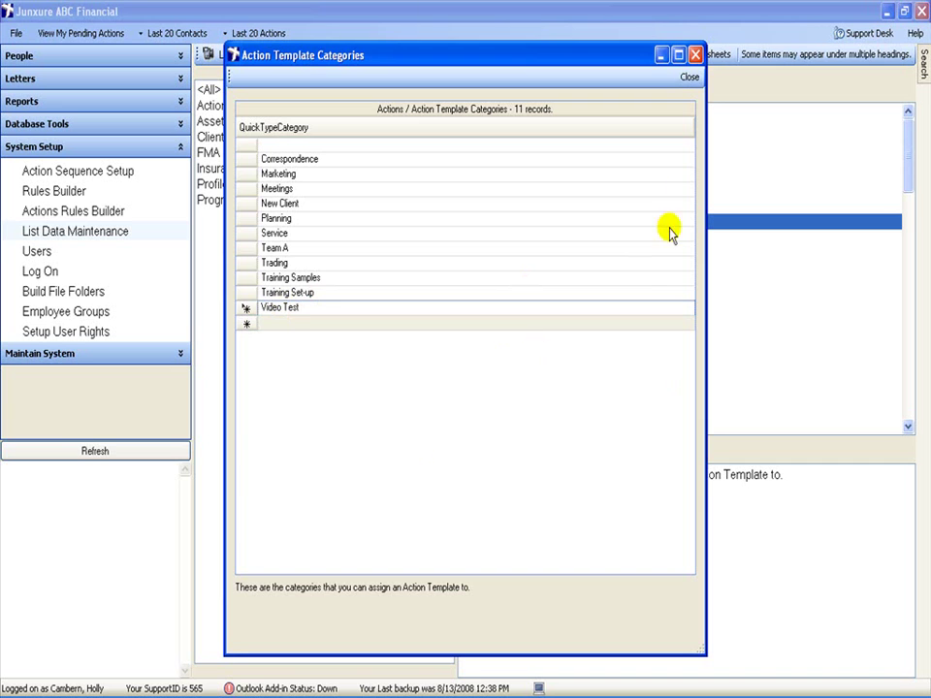
left_click(690, 76)
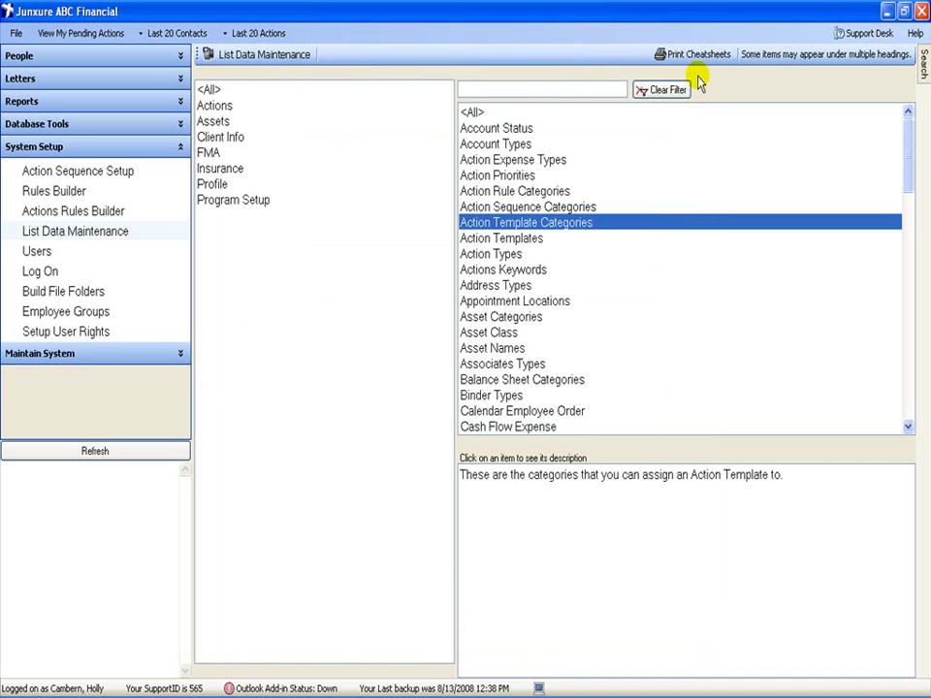
- Open the Action Templates editor and add a new action template named "Trade Task"
left_click(519, 240)
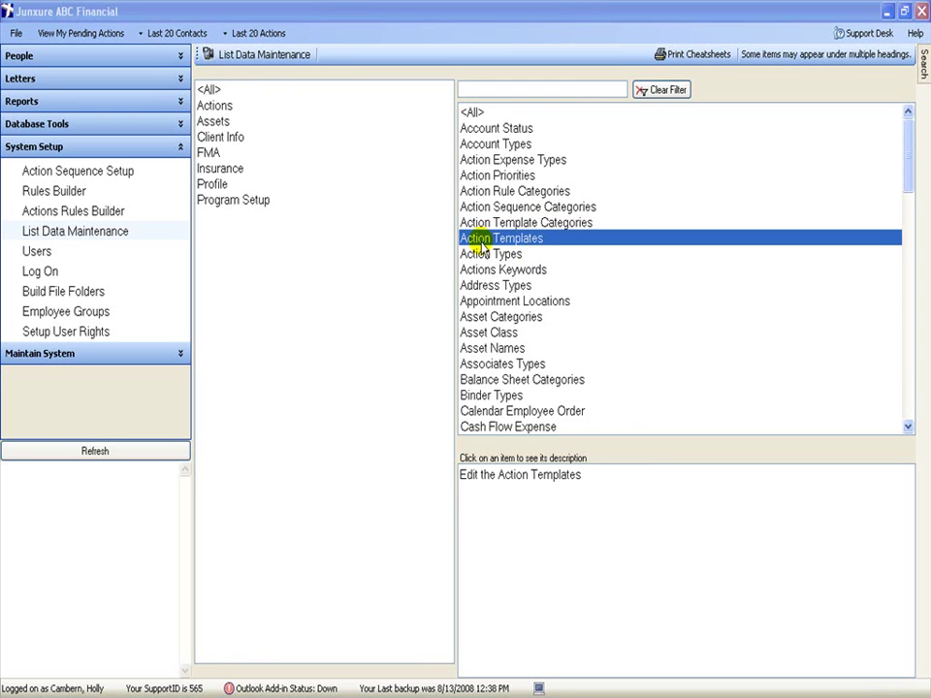
double_click(477, 240)
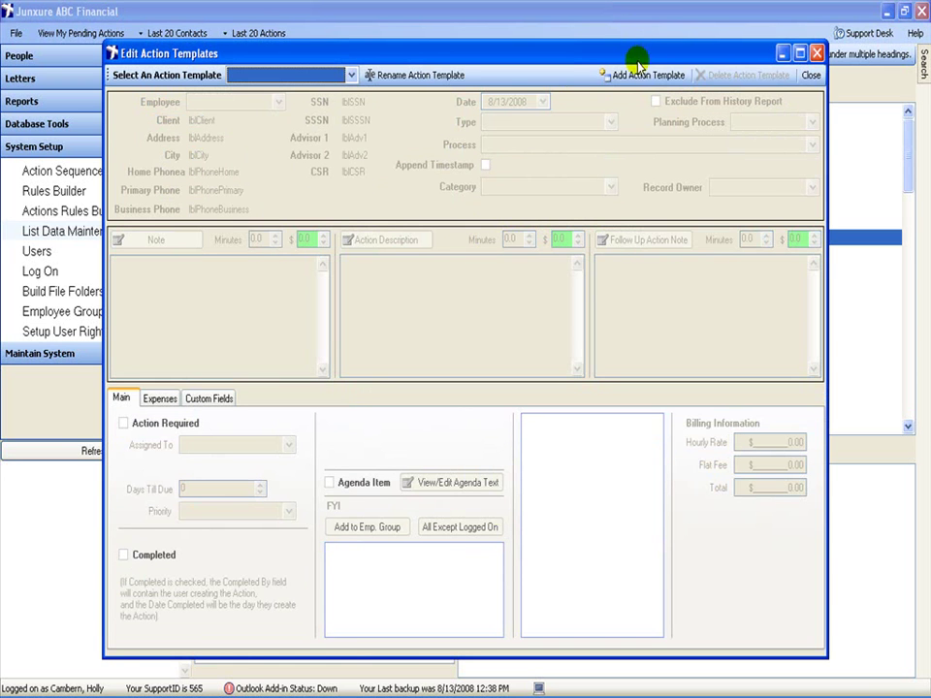
left_click(639, 78)
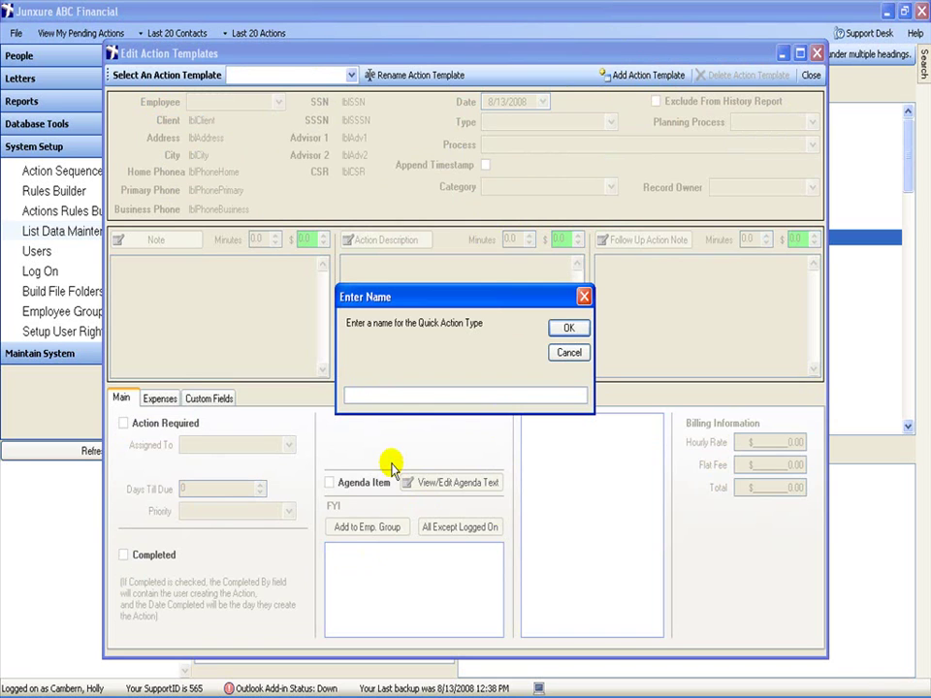
type("Trade Task")
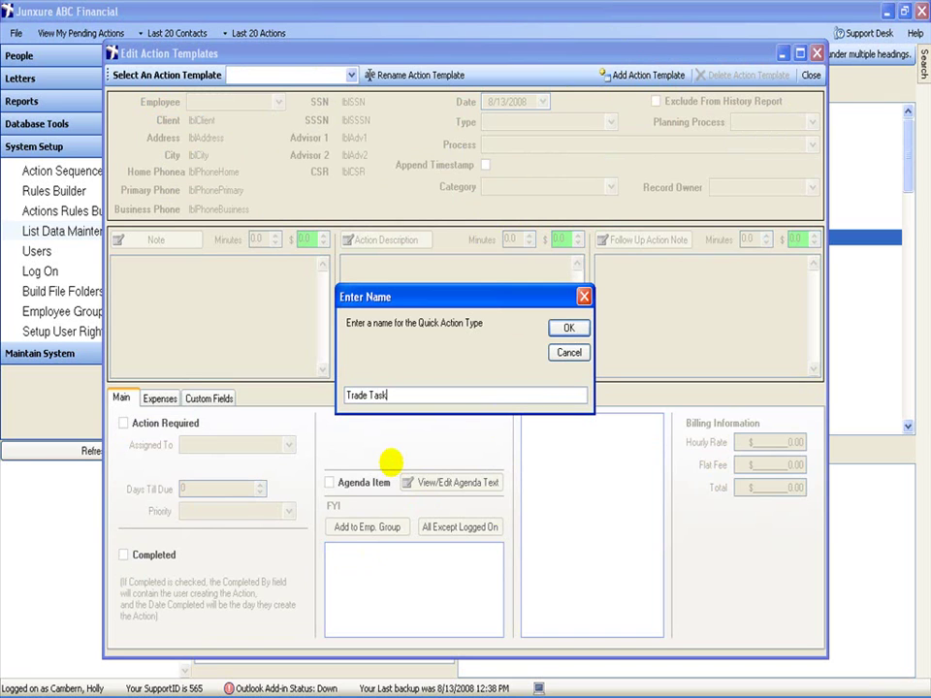
left_click(569, 328)
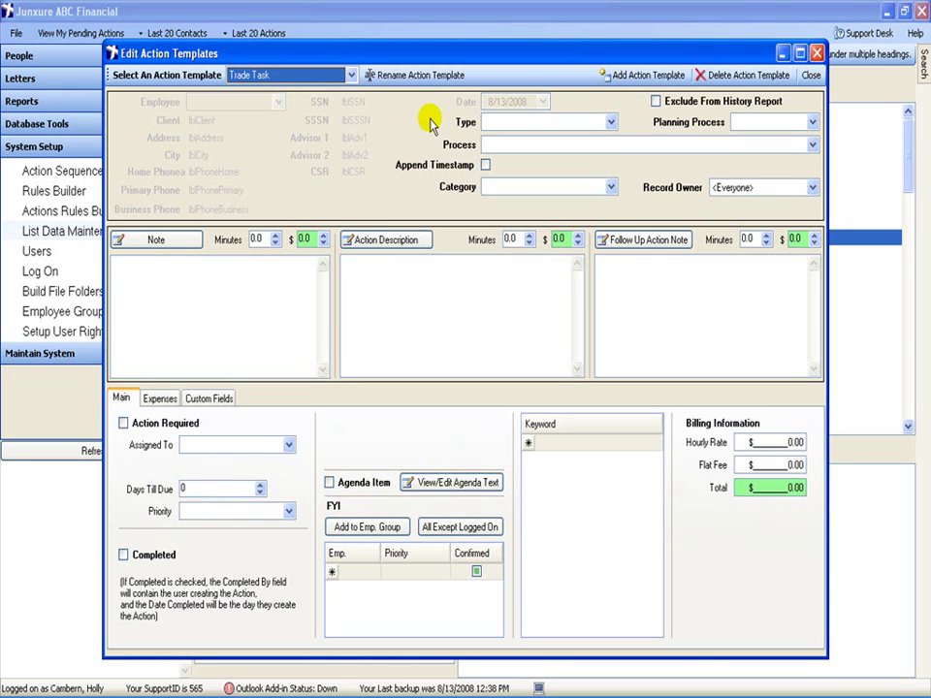
- Set the Trade Task template's type to Service and its process to Trading
left_click(611, 122)
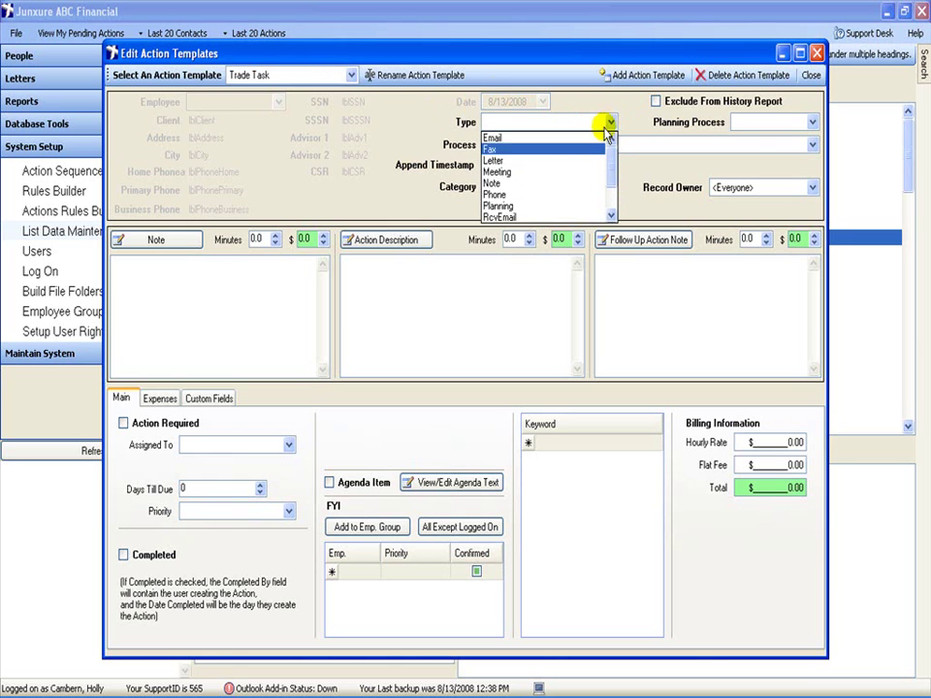
left_click(611, 215)
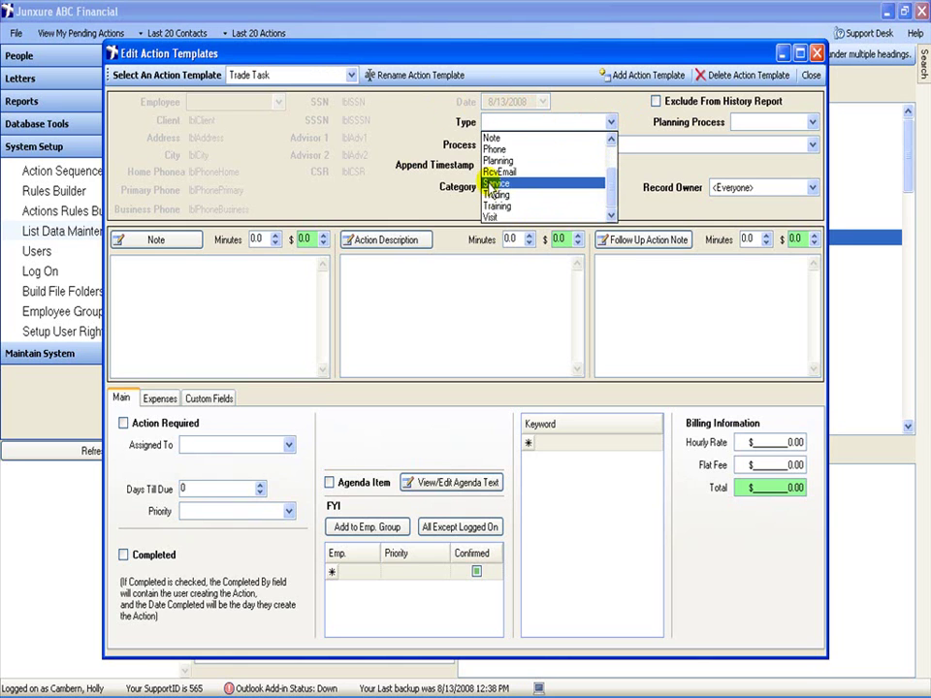
left_click(492, 185)
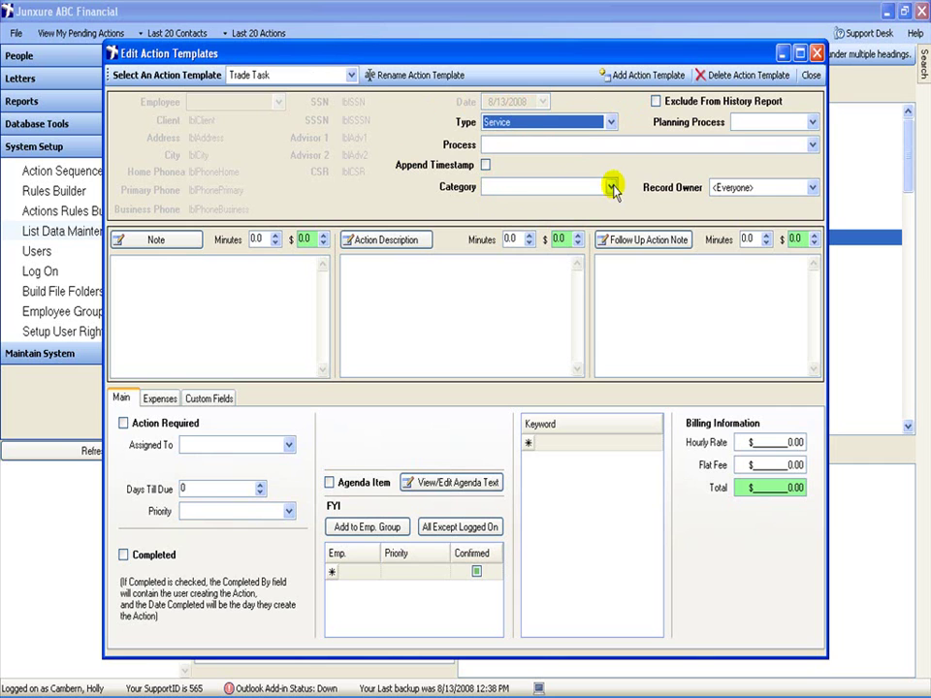
left_click(812, 147)
key("t")
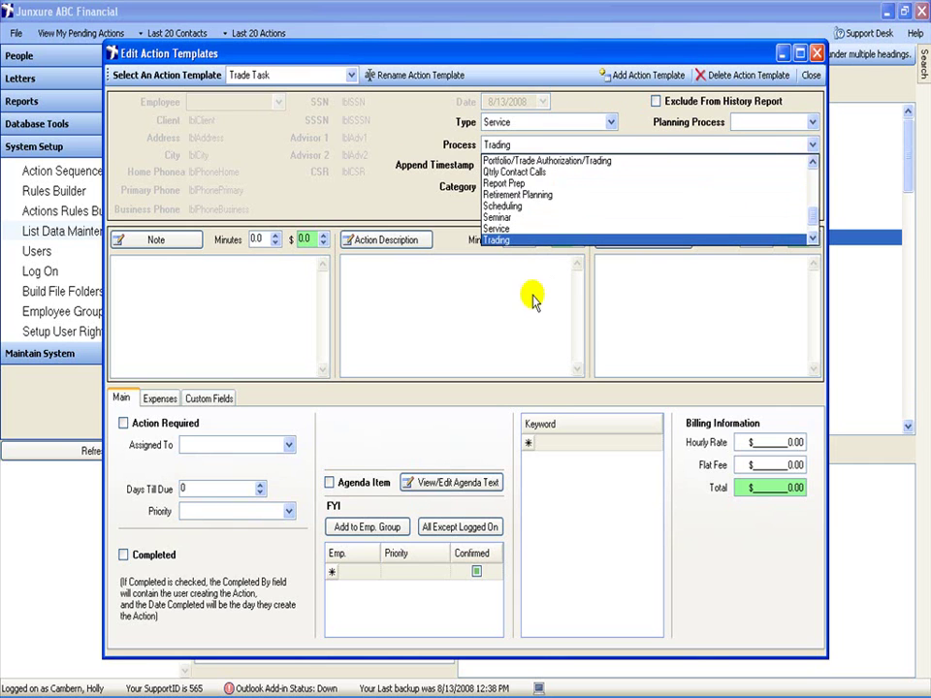
left_click(505, 241)
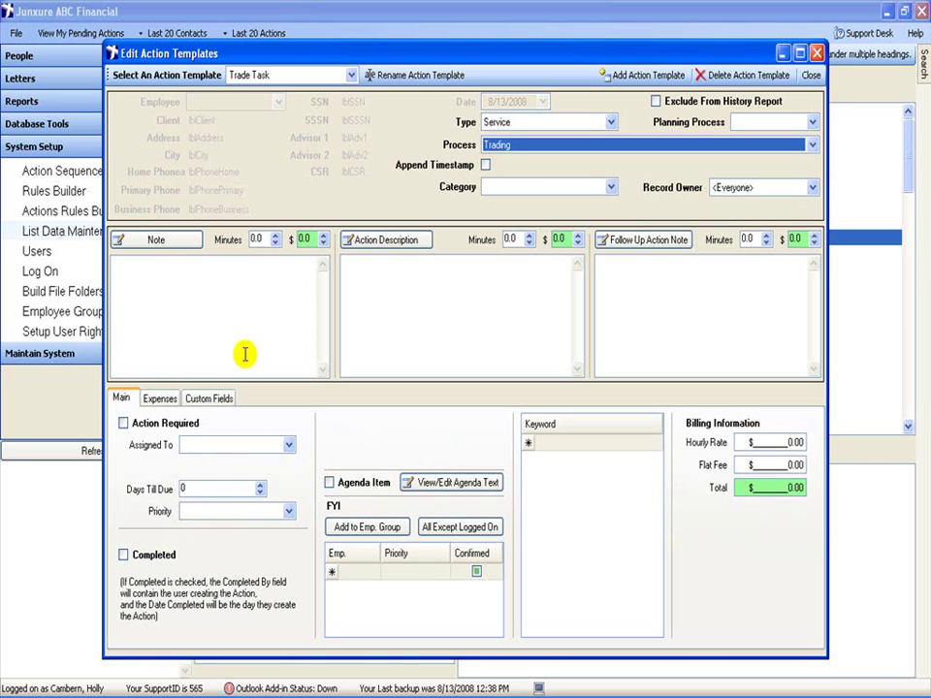
- Enable Append Timestamp for the Trade Task template and assign it to the Video Test category
left_click(485, 166)
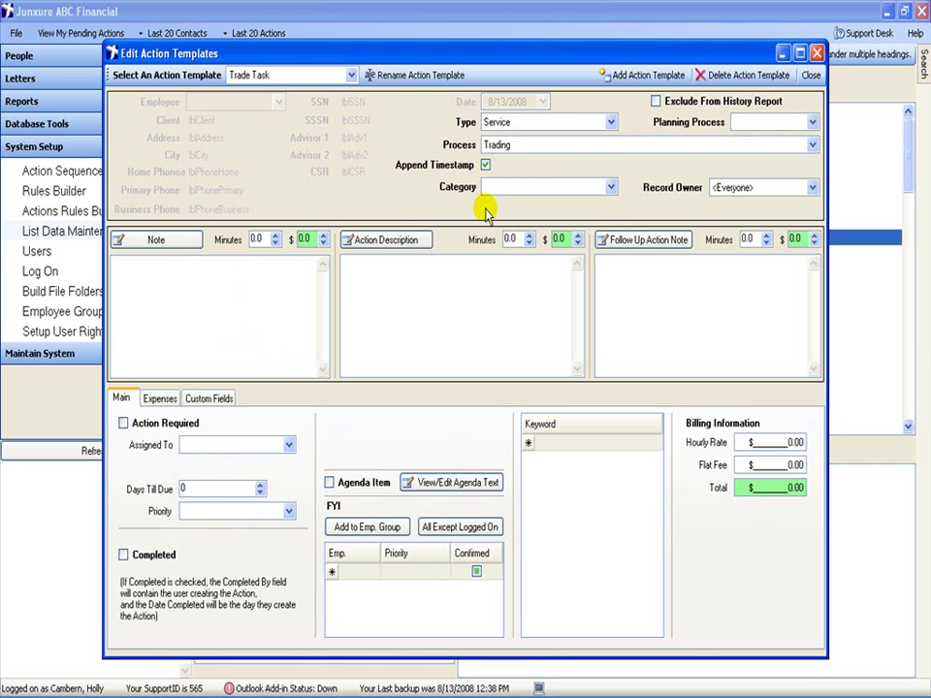
left_click(611, 188)
left_click_drag(611, 231, 609, 273)
left_click(501, 282)
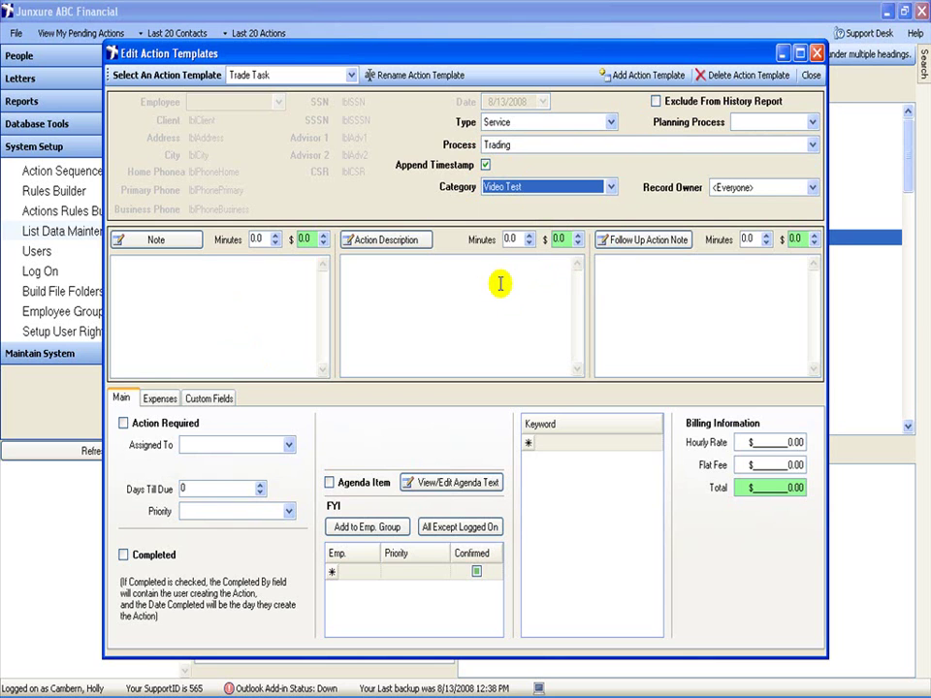
- Enter the note "Client gave approval for recommended trades." and the action description "Make trades as recommended" in the Trade Task template
left_click(154, 274)
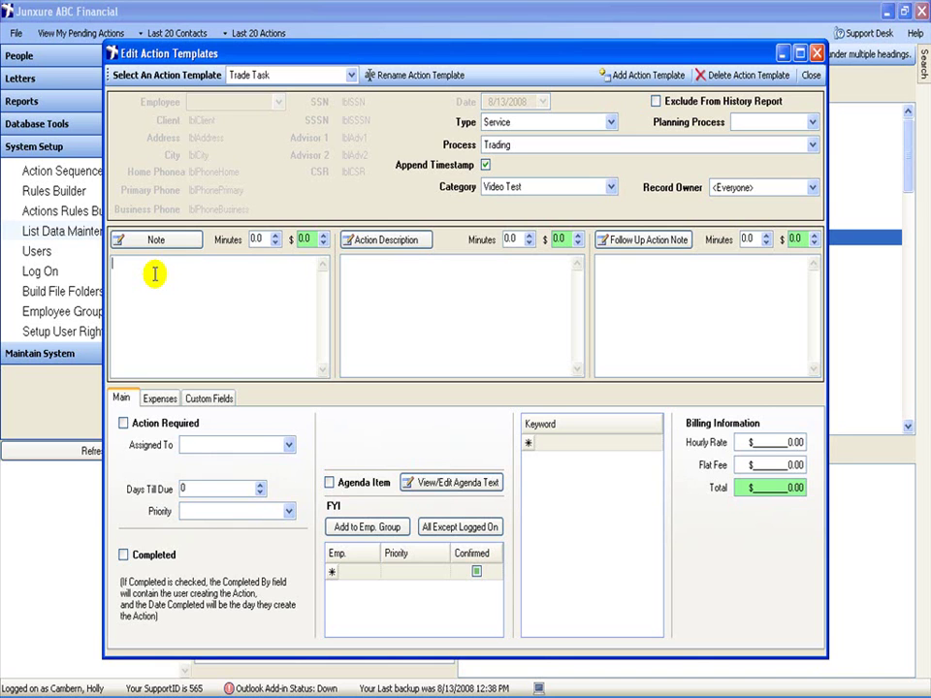
type("Client gave approval for recomme")
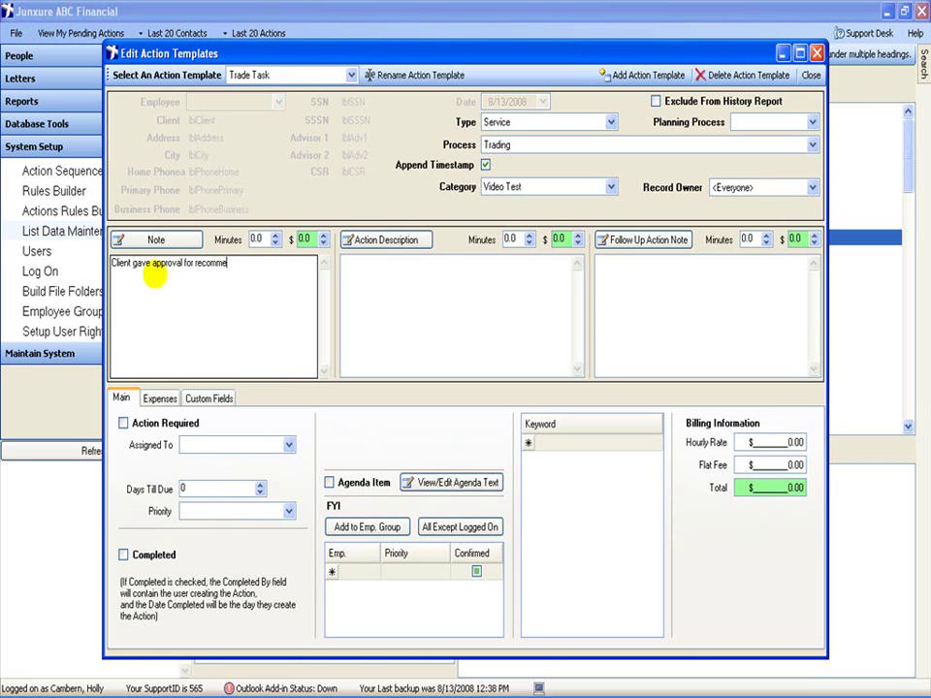
type("nded trades.")
left_click(358, 271)
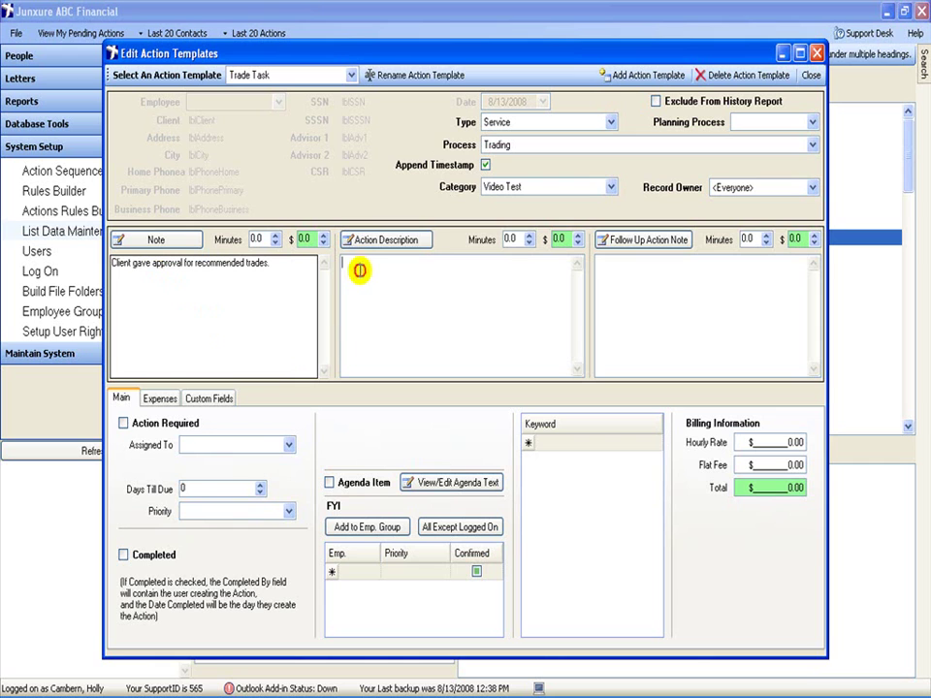
type("Make trades as recommended")
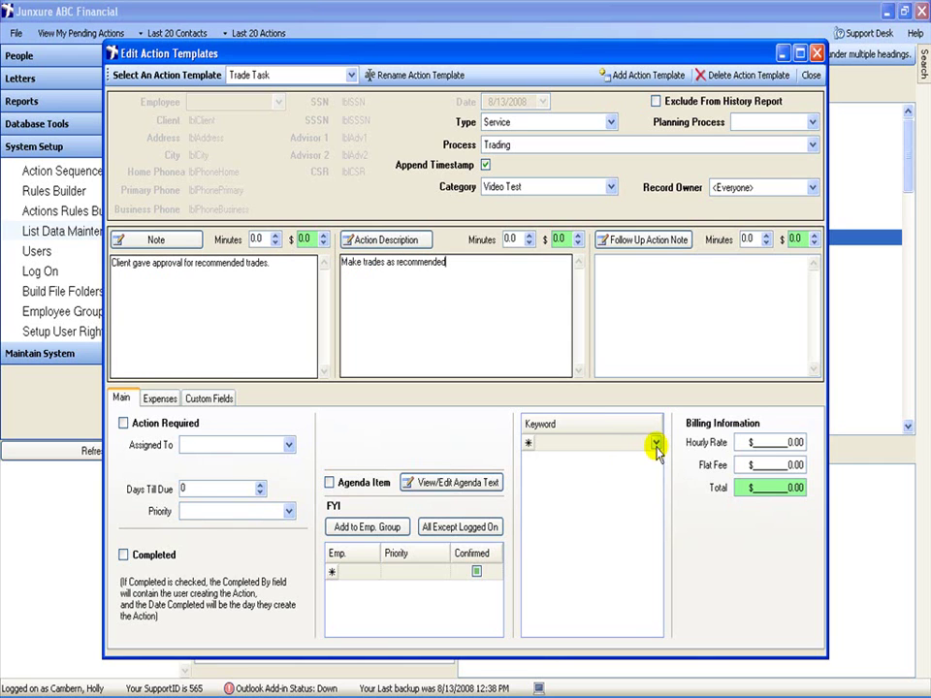
- Add the keyword Trading to the Trade Task template
left_click(655, 445)
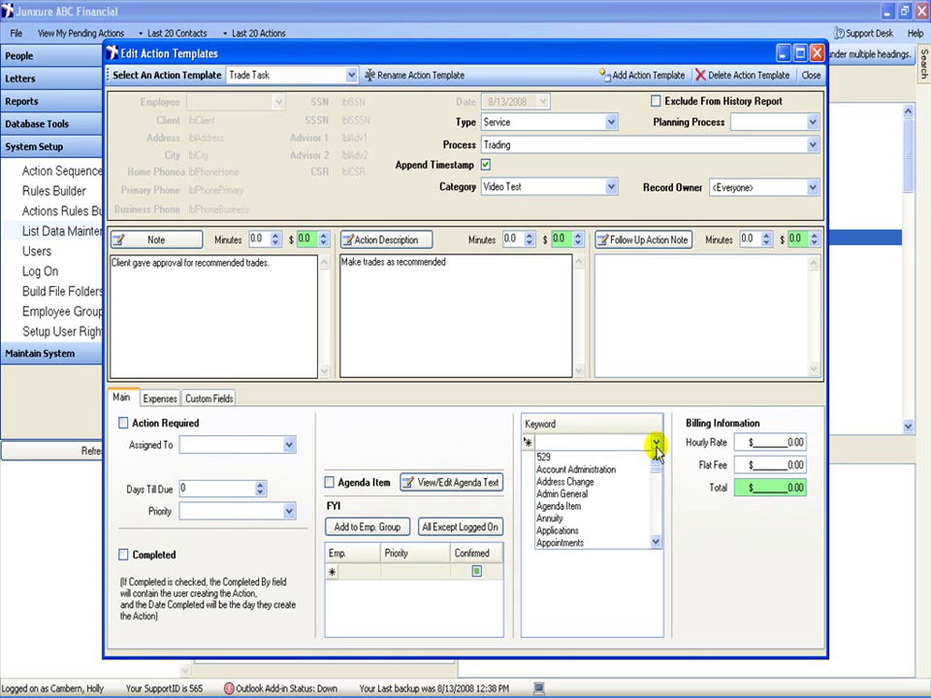
key("t")
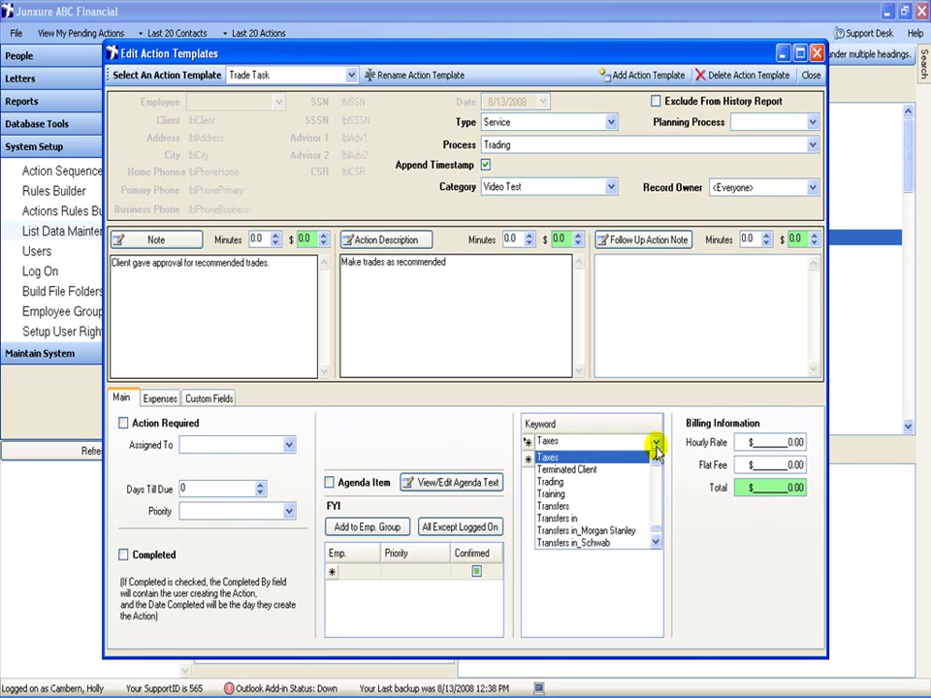
left_click(551, 493)
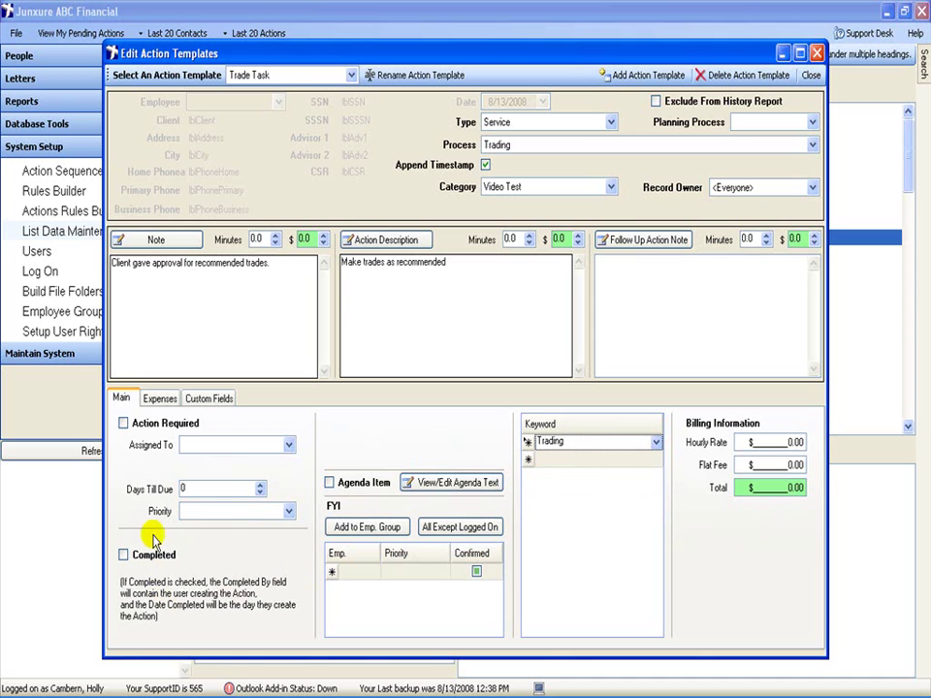
- Mark the template as Action Required, assign it to <Emp Creating Action>, and accept the billing rate change
left_click(123, 424)
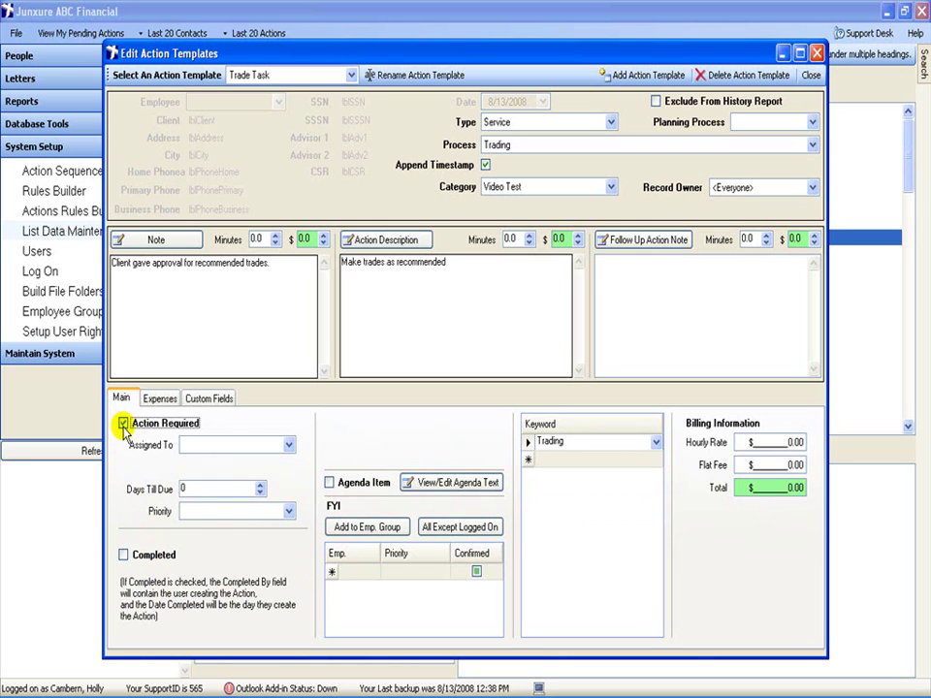
left_click(288, 445)
mouse_move(289, 478)
left_mouse_down()
mouse_move(291, 505)
mouse_move(291, 468)
left_mouse_up()
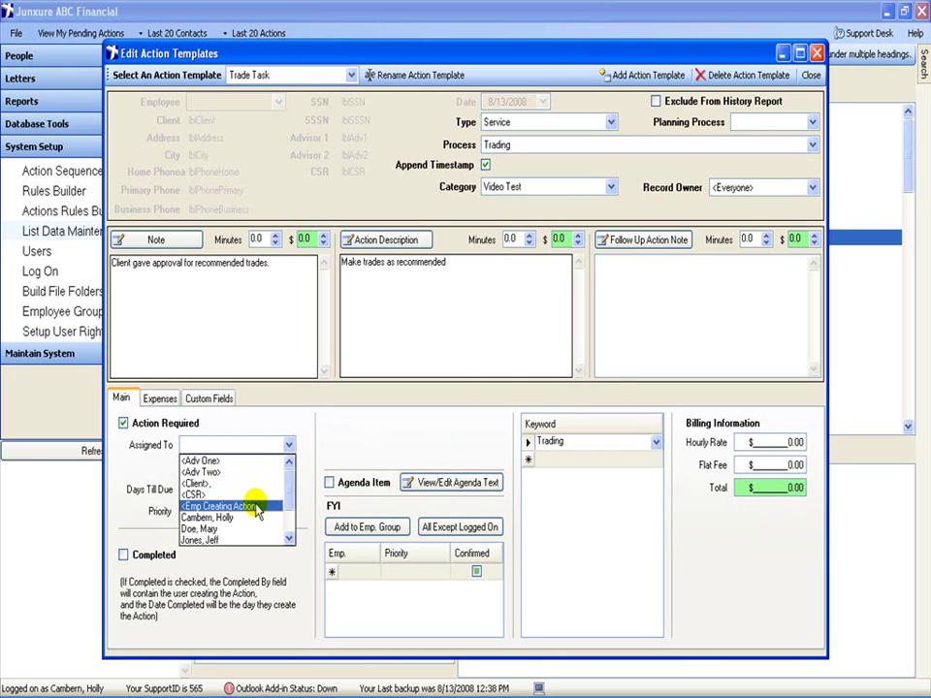
left_click(257, 506)
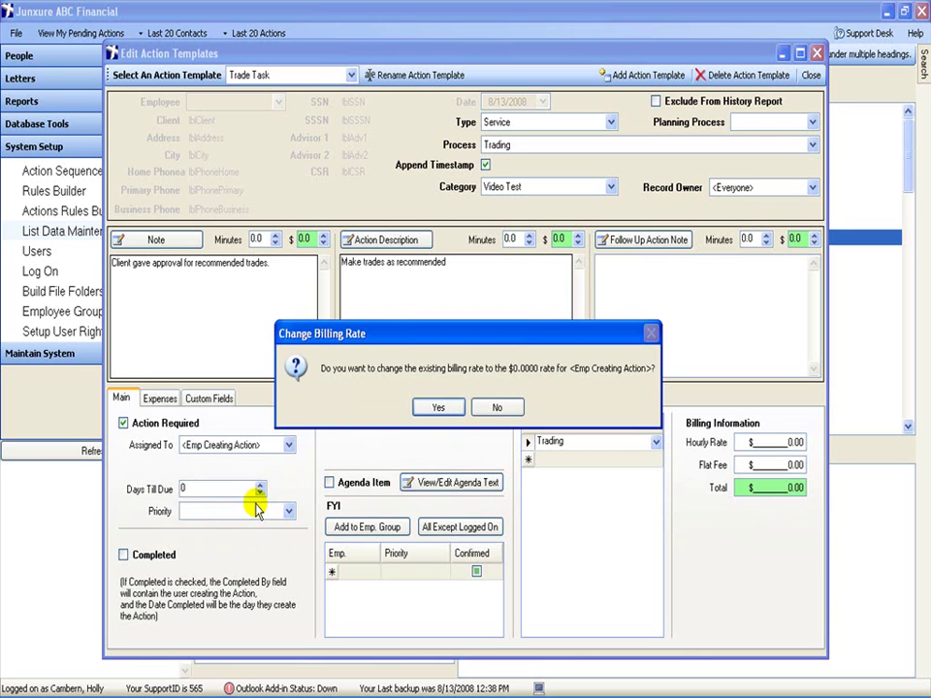
left_click(436, 409)
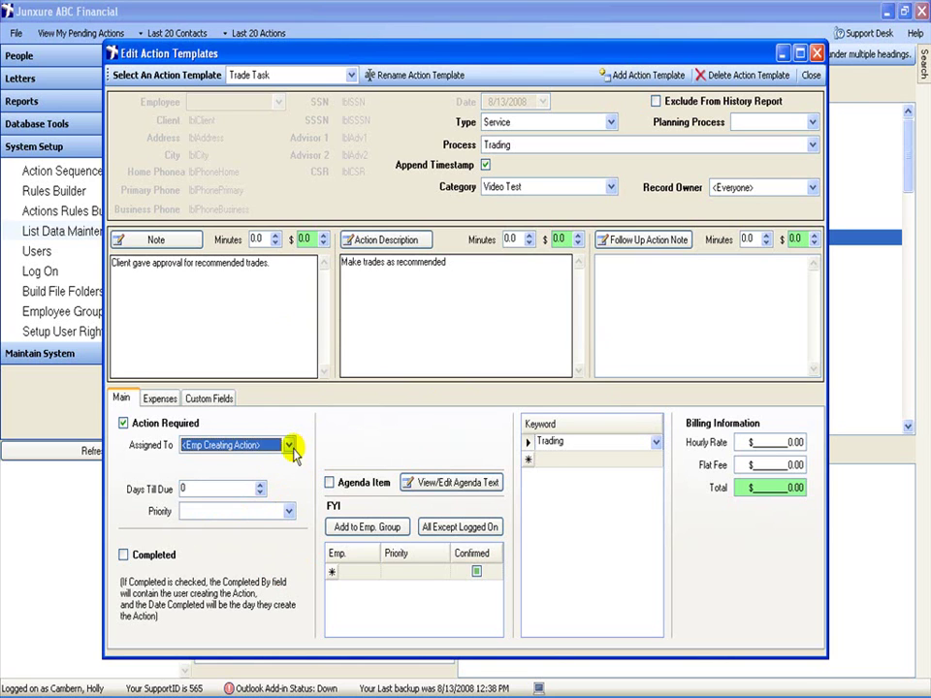
left_click(290, 446)
left_click_drag(289, 505, 292, 464)
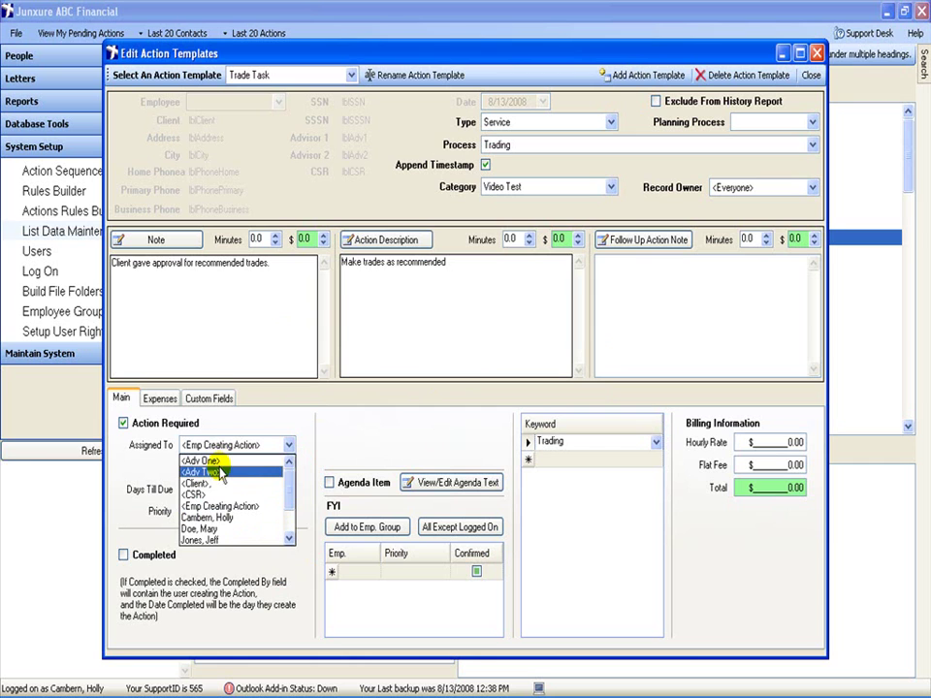
left_click(362, 426)
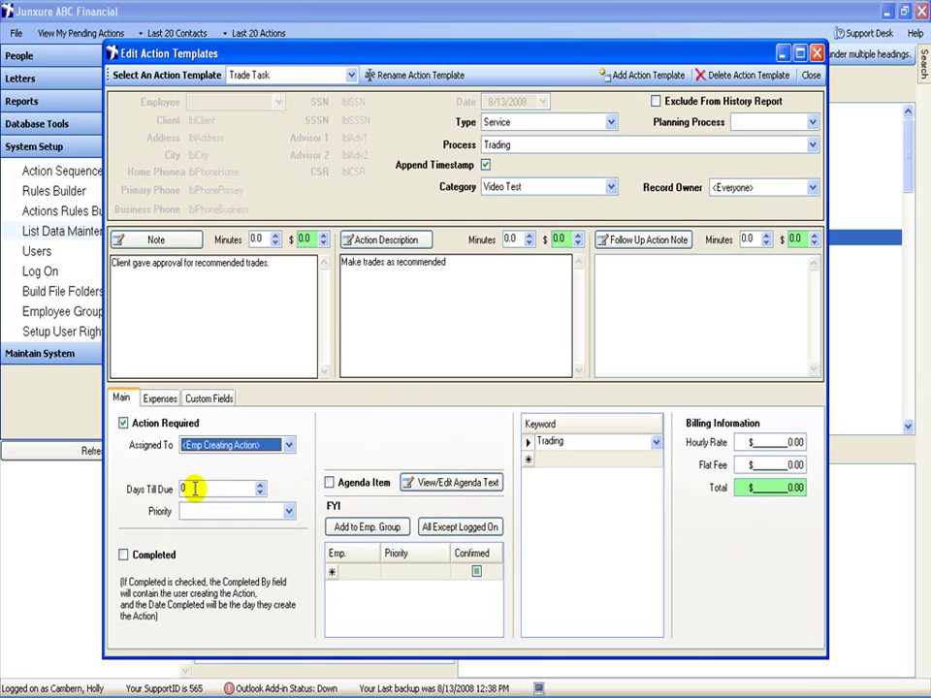
- Set the template's Days Till Due to 1 and its priority to High
left_click_drag(194, 490, 174, 495)
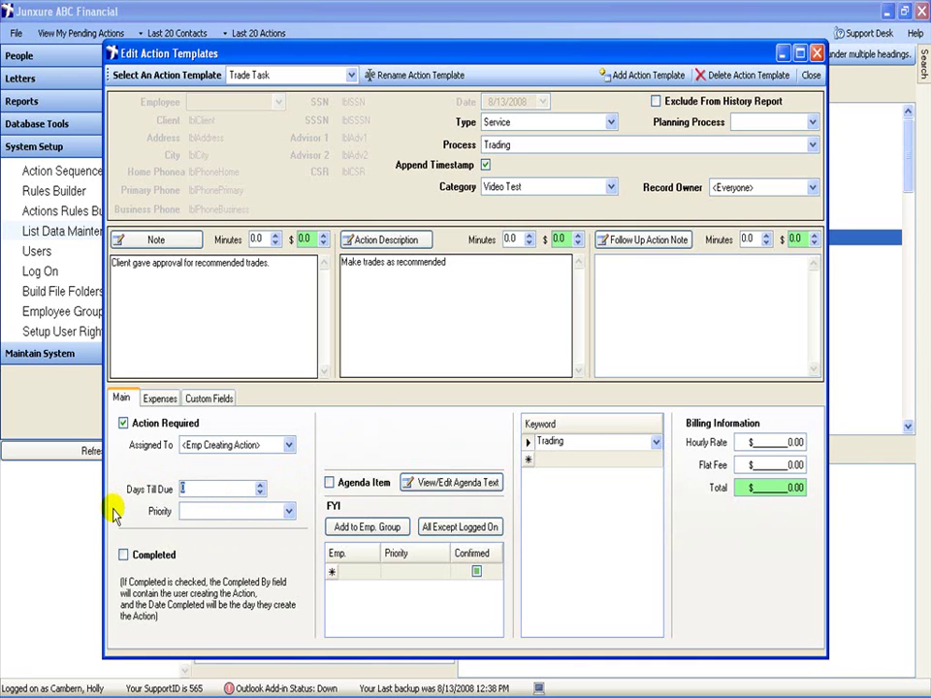
type("1")
left_click(286, 511)
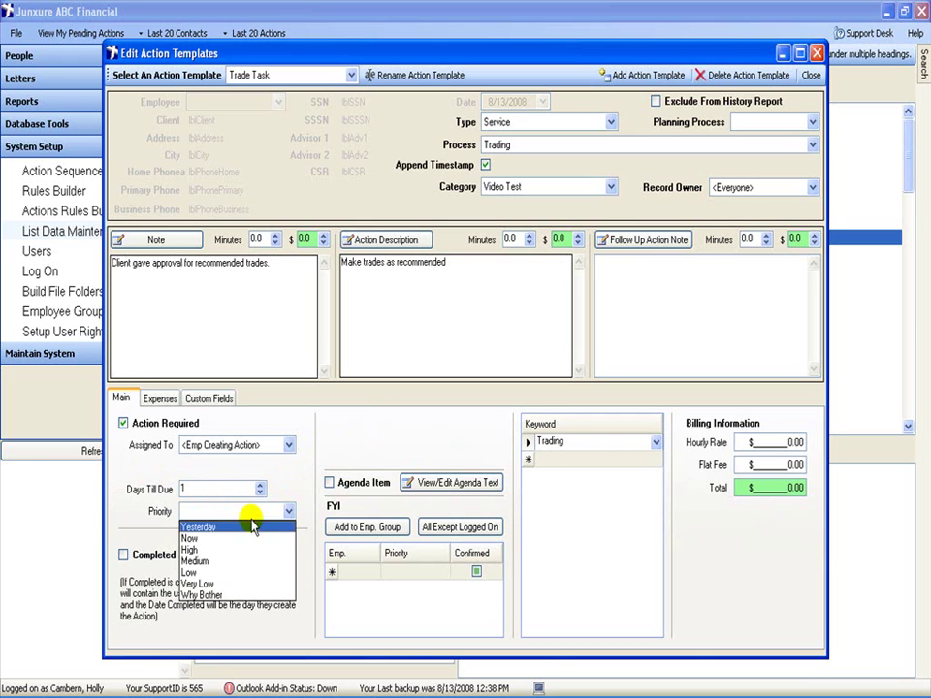
left_click(194, 550)
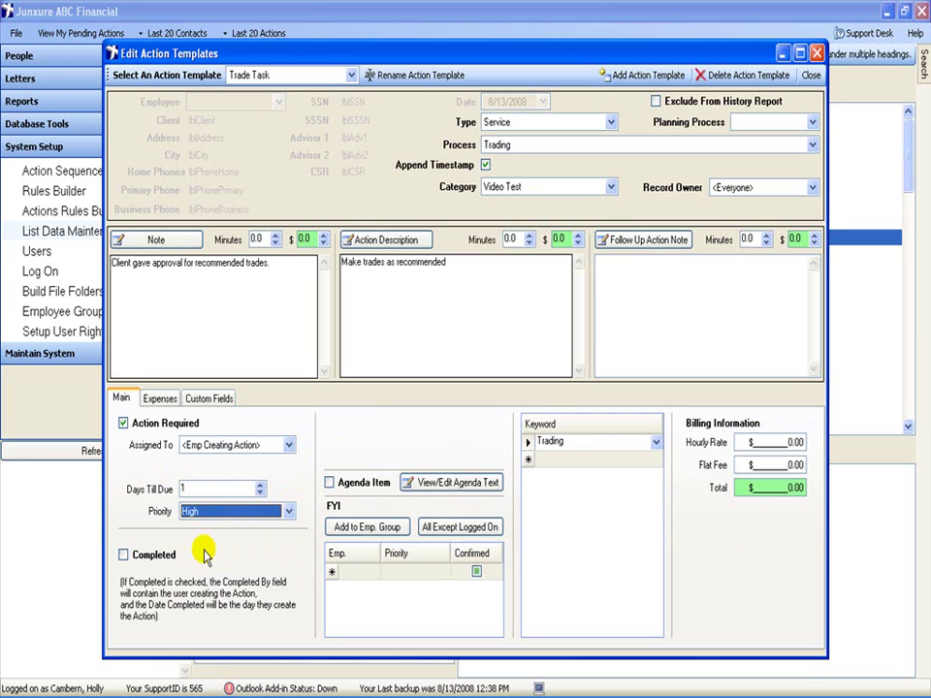
mouse_move(375, 573)
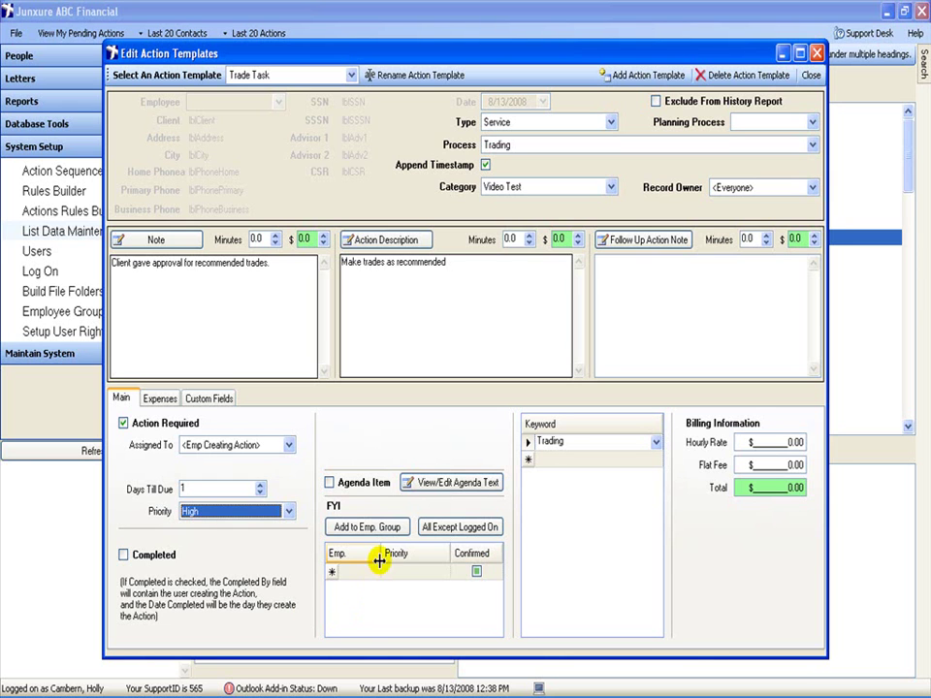
left_click(373, 573)
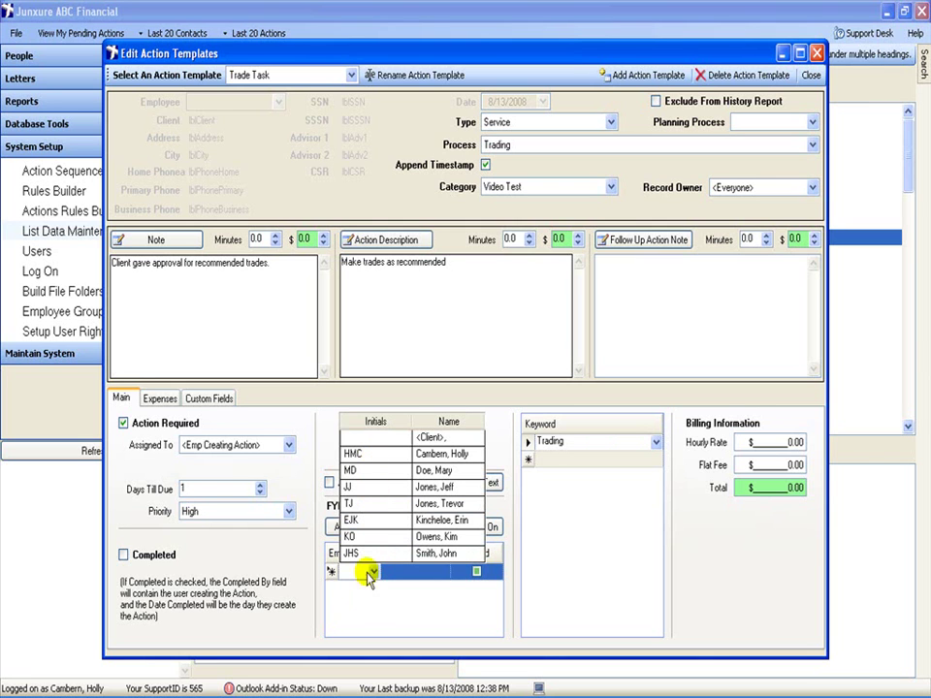
left_click(361, 618)
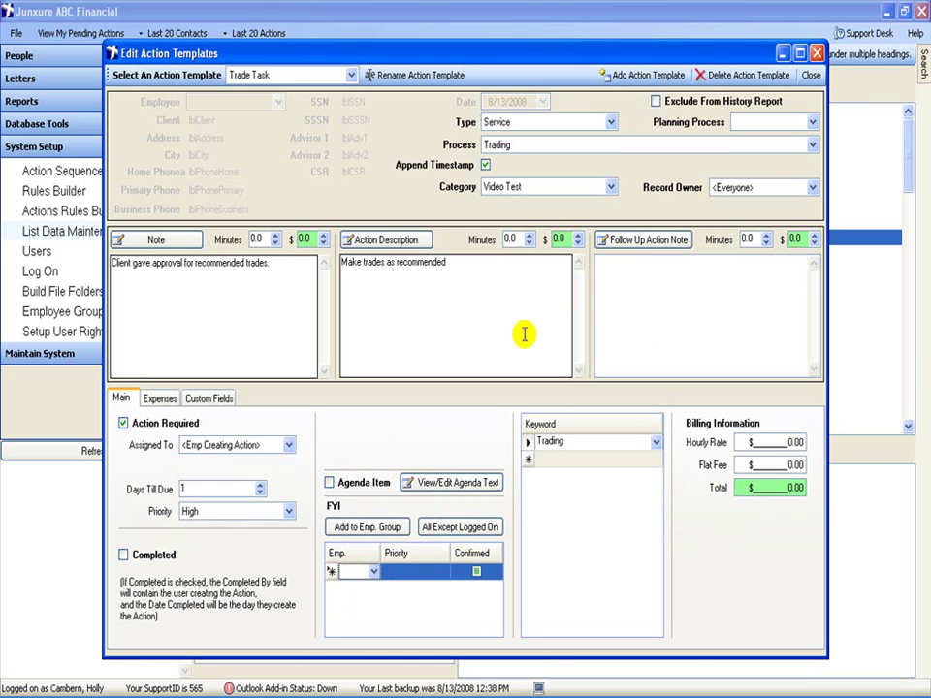
- Close the Action Templates editor and open the most recent client's record from the last 20 contacts
left_click(810, 75)
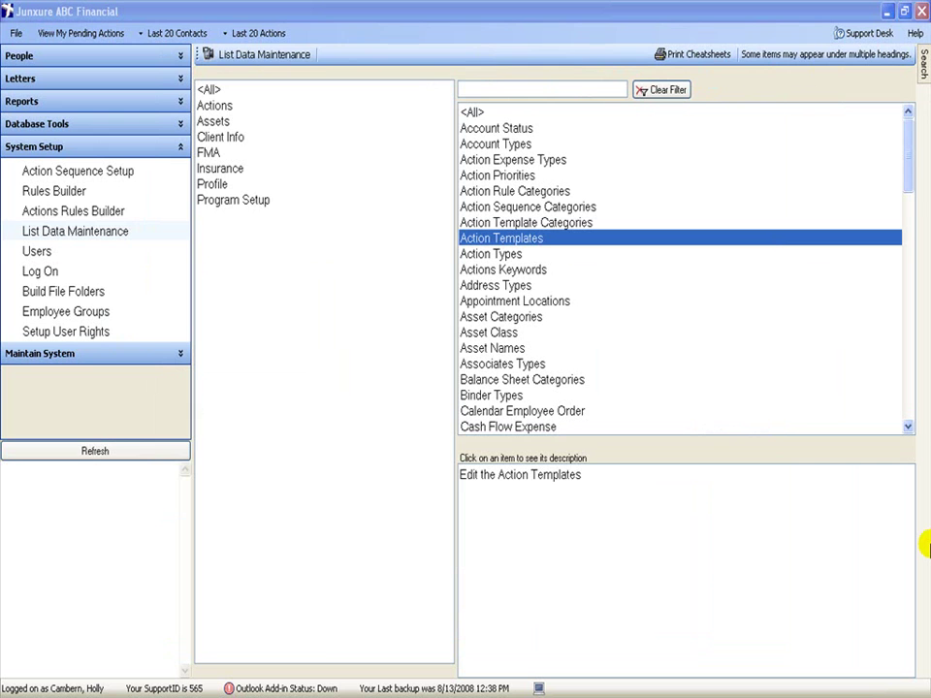
left_click(177, 33)
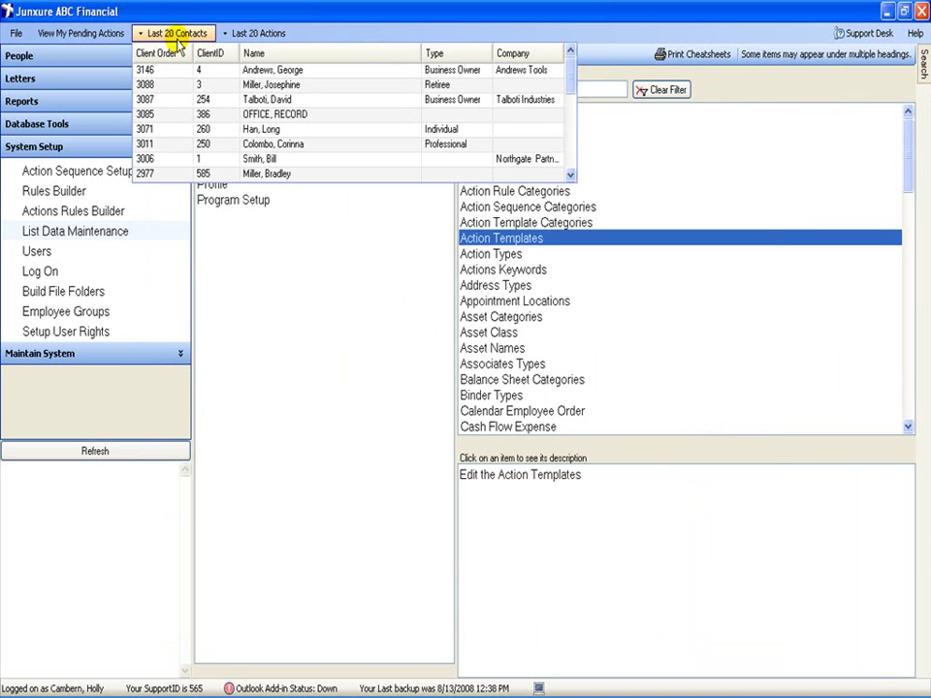
left_click(167, 71)
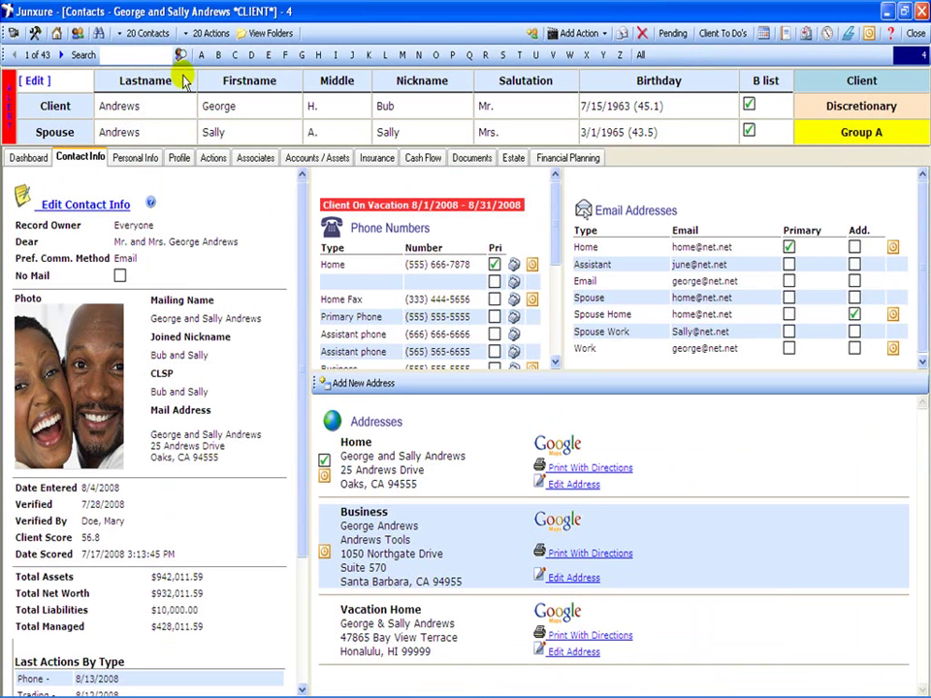
- Add a new action to the client using the Trade Task template in the Video Test category
left_click(603, 33)
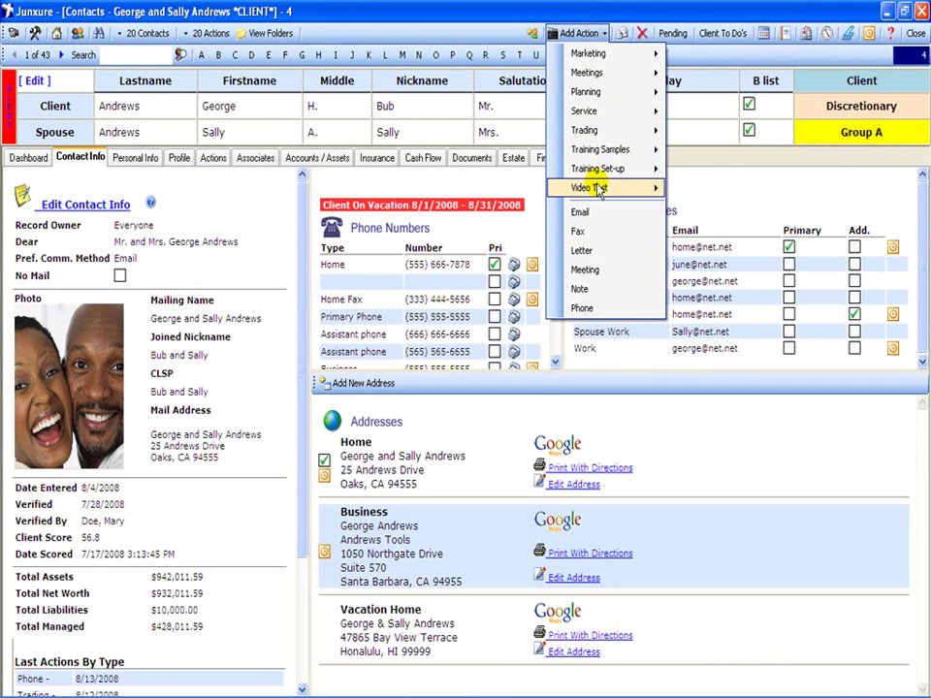
mouse_move(599, 193)
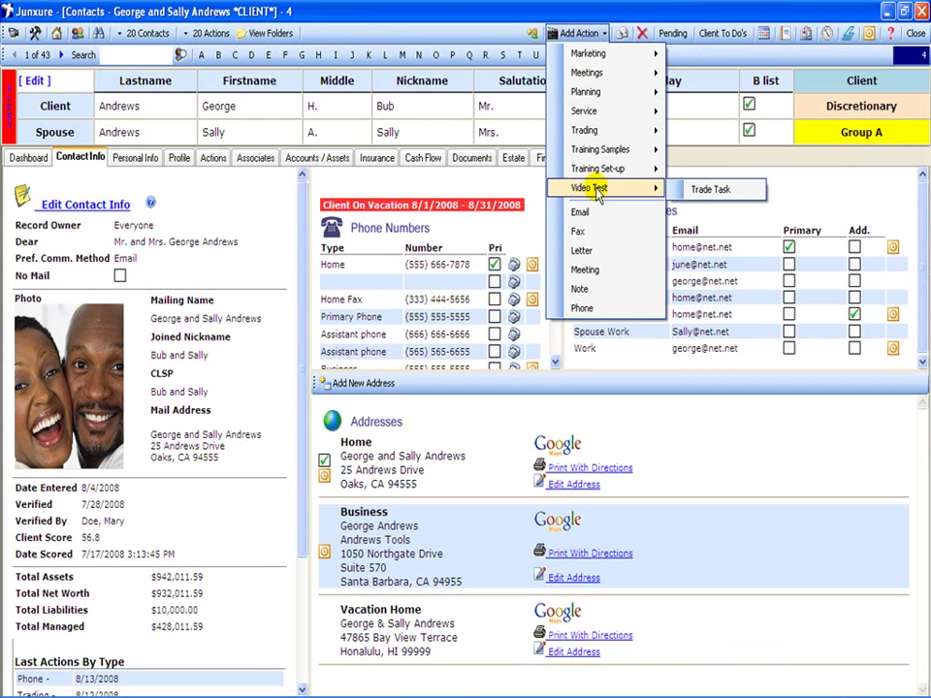
left_click(708, 190)
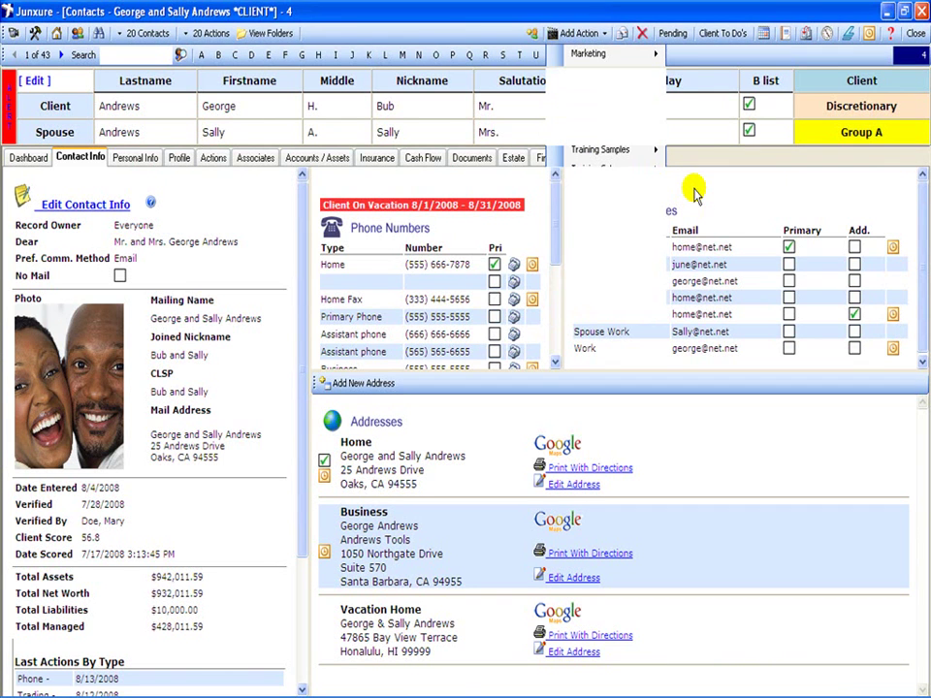